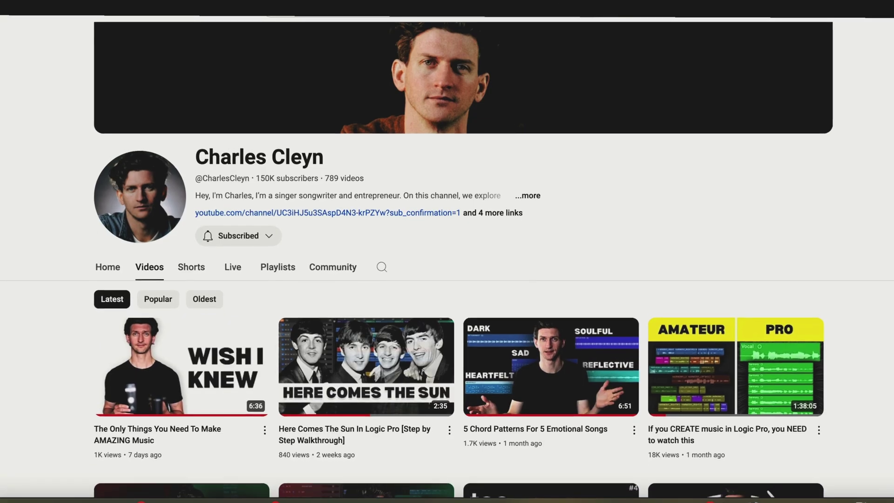
Use the Library's action menu to define the JUNO INST patch as the default instrument sound.
scroll(447, 261, down, 10)
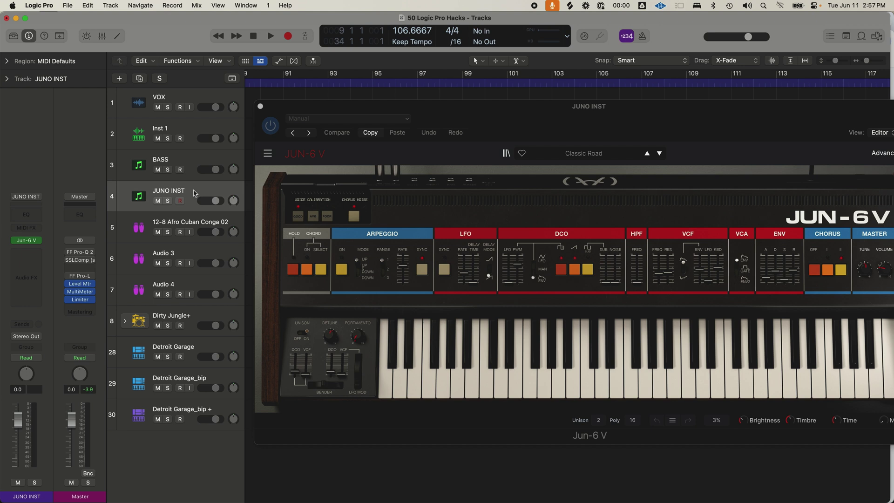
click(14, 35)
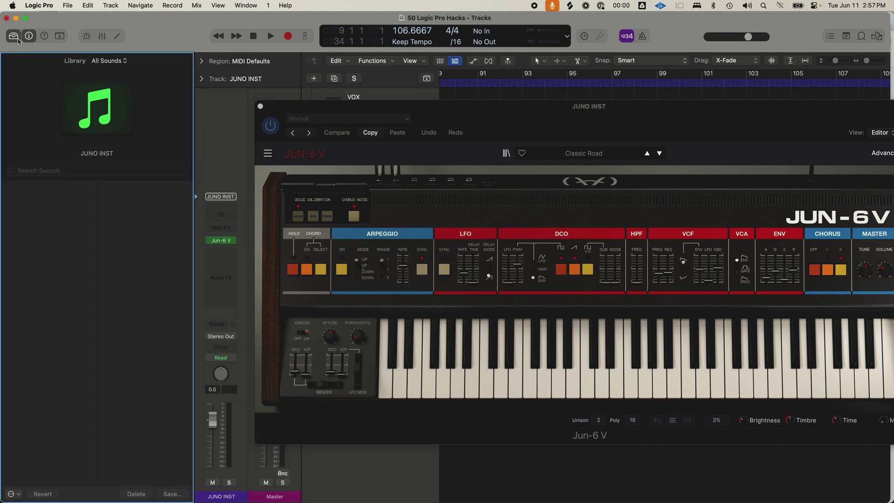
key(super+w)
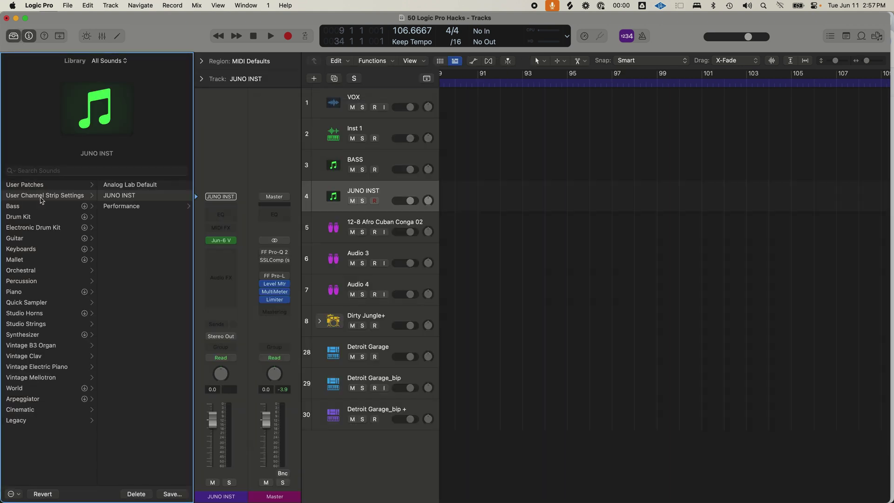
click(18, 493)
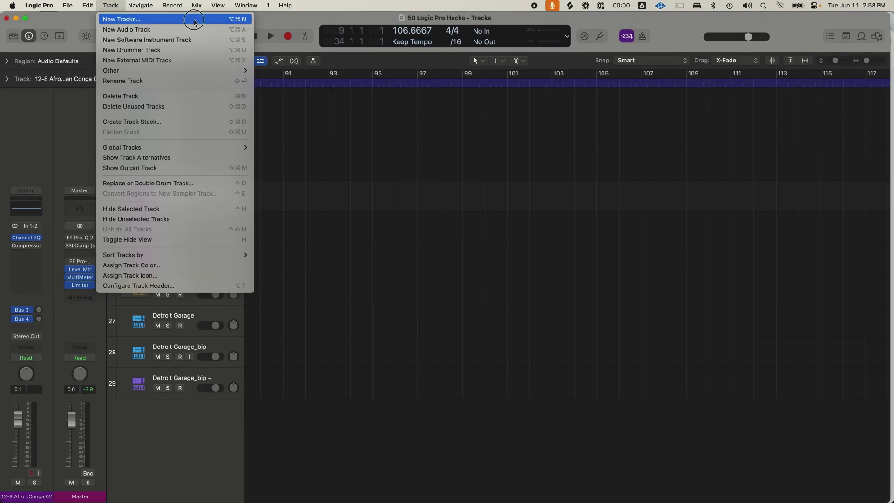
Open the new track options, then zoom the arrangement to fit the regions and back out to the full session.
click(194, 19)
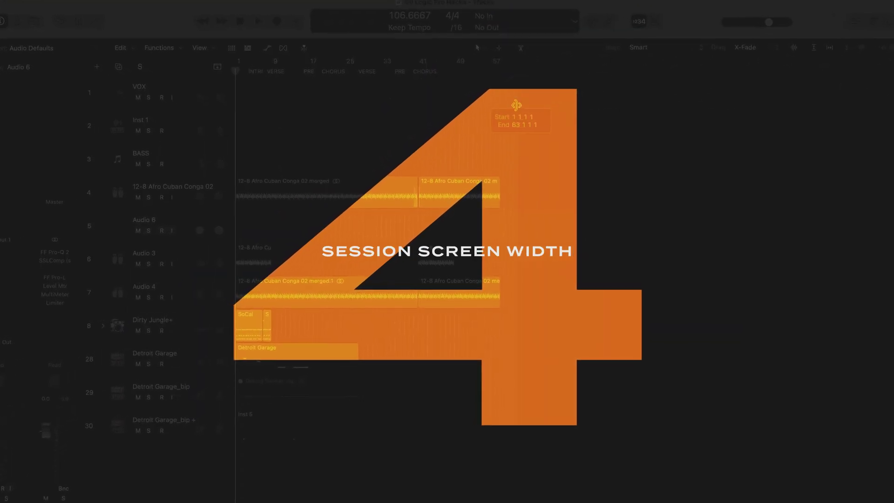
key(z)
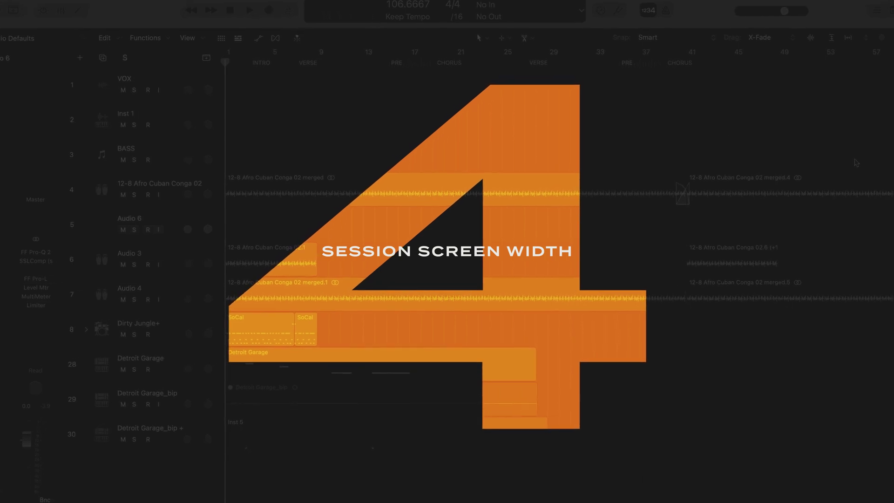
key(z)
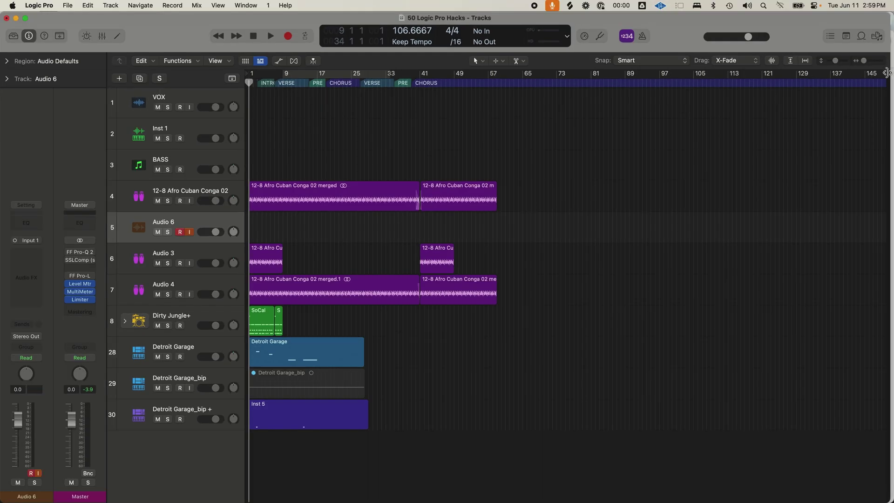
Start a new project from a template and add a Channel EQ to the audio track.
key(z)
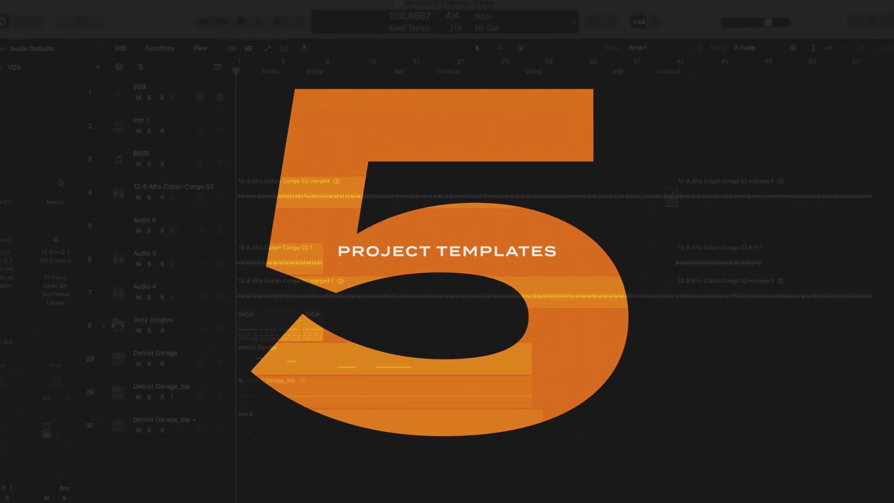
click(35, 1)
click(40, 11)
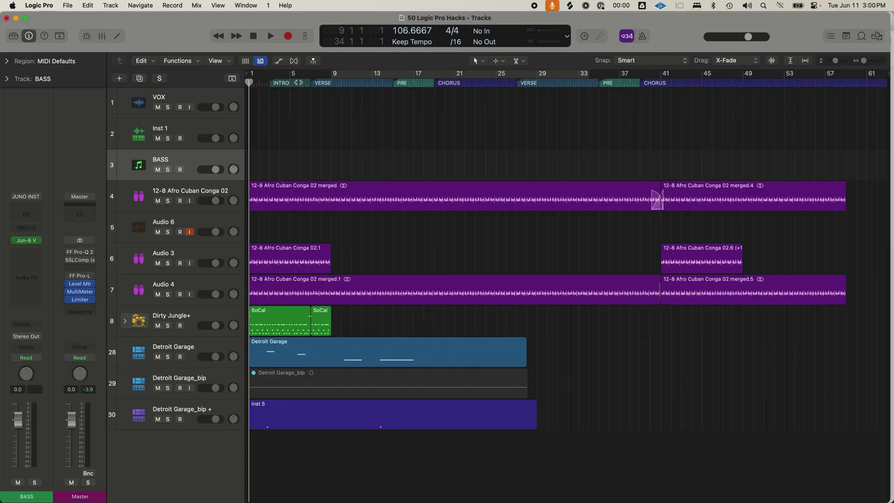
key(Up)
key(Up)
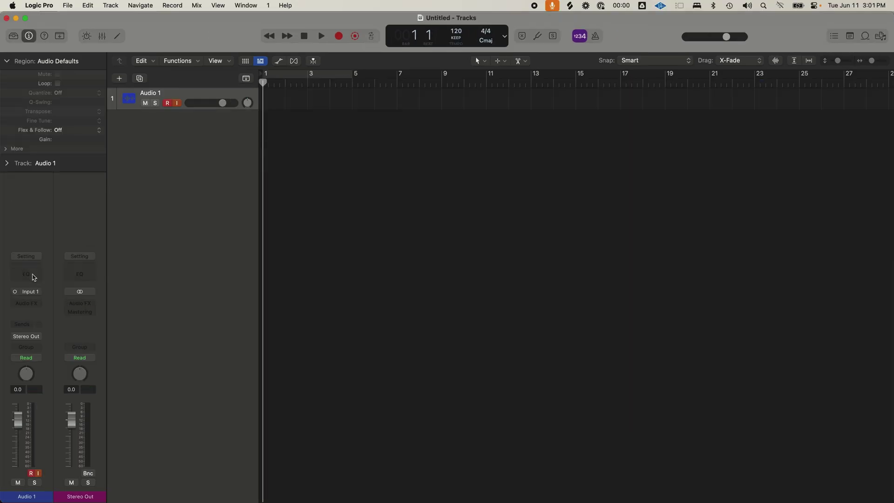
click(281, 130)
Add a marker at bar 3 and check it in the global tracks.
click(307, 82)
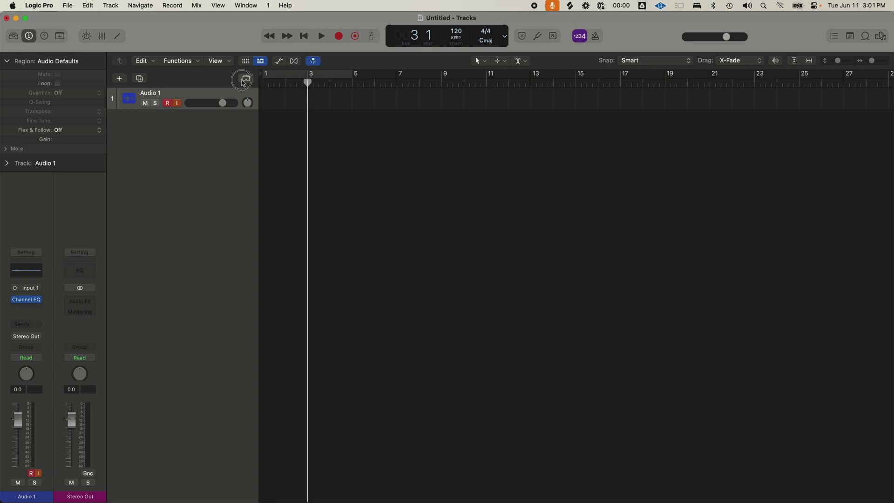
key(g)
click(252, 105)
key(g)
Save the project as a template and create the new project alternative '50 Logic Pro Hacks #1'.
click(67, 6)
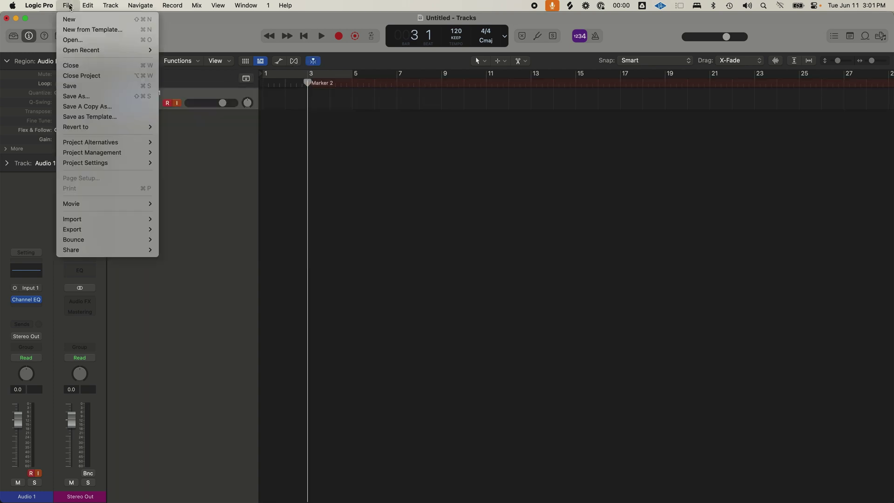
click(79, 118)
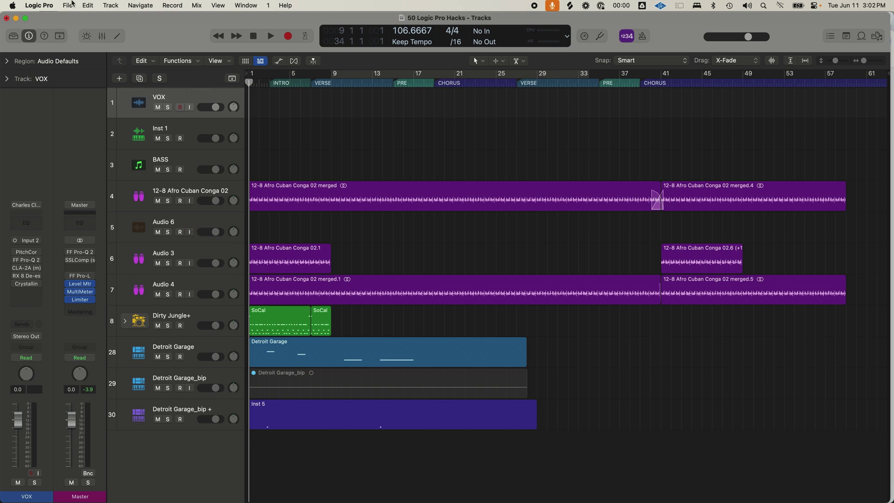
click(73, 3)
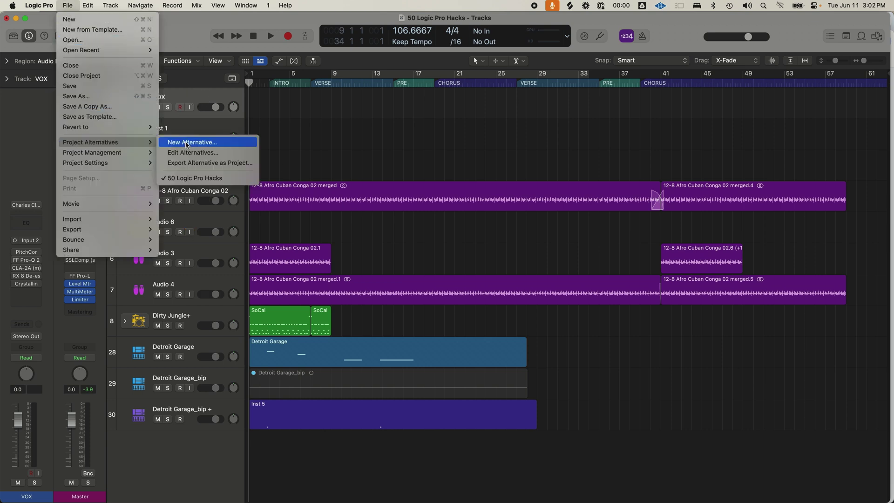
click(186, 143)
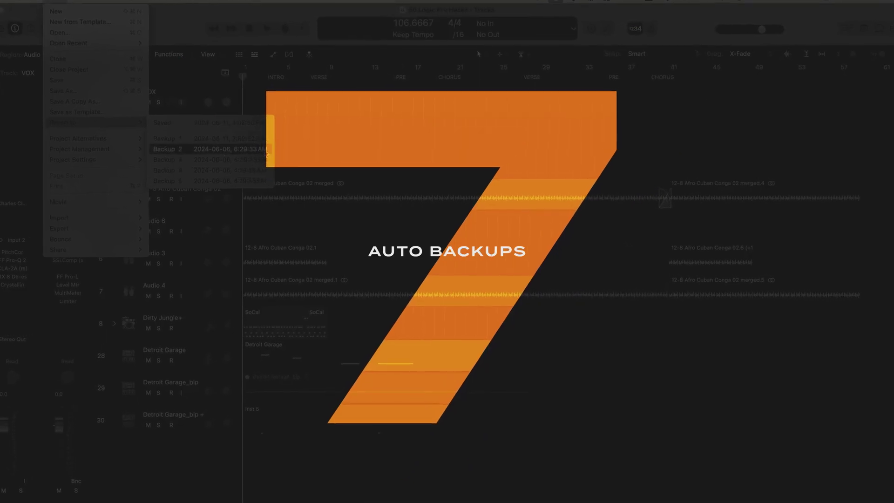
Revert the project to an automatic backup.
click(267, 154)
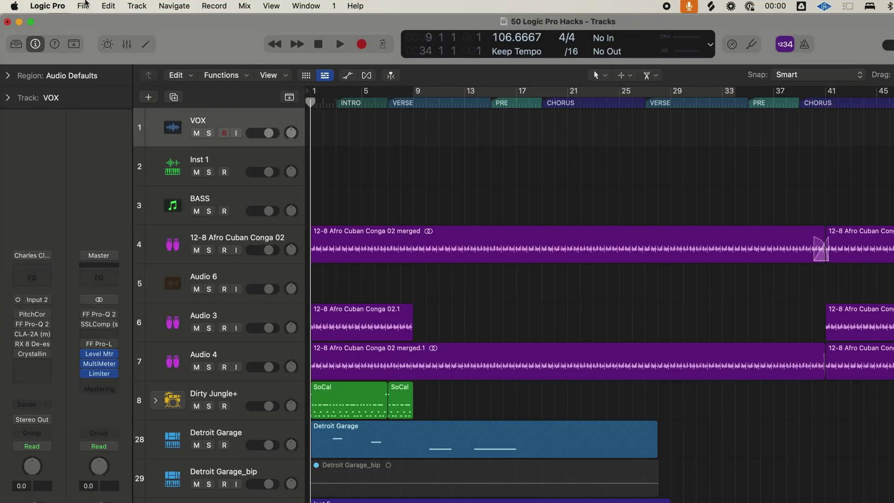
click(83, 5)
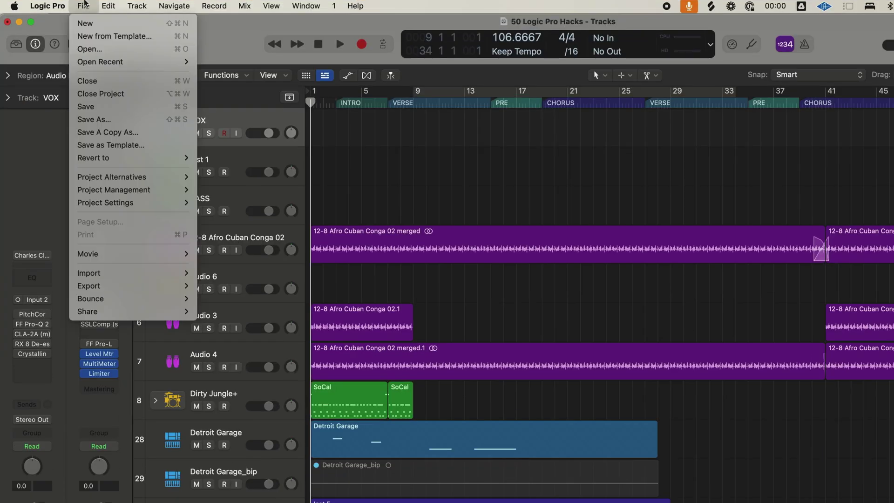
mouse_move(113, 159)
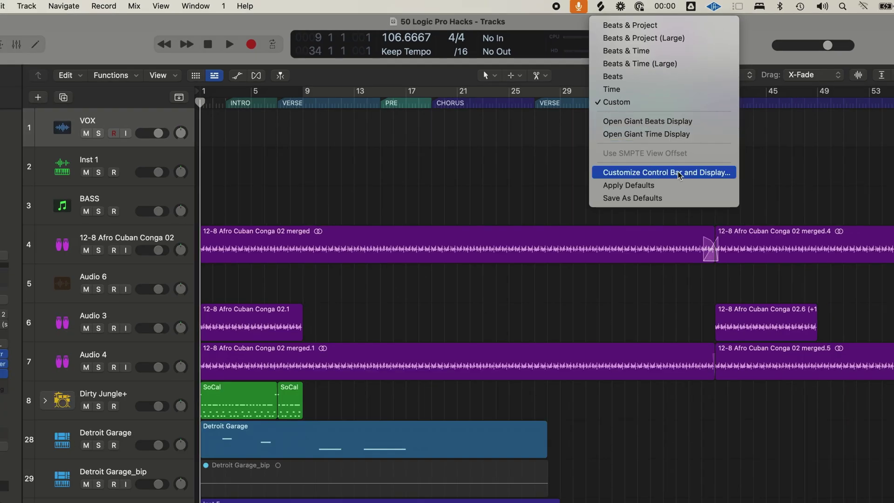
Set the LCD display to Custom and drag the custom plug-in category folder up under EQS in the Plug-in Manager.
click(678, 176)
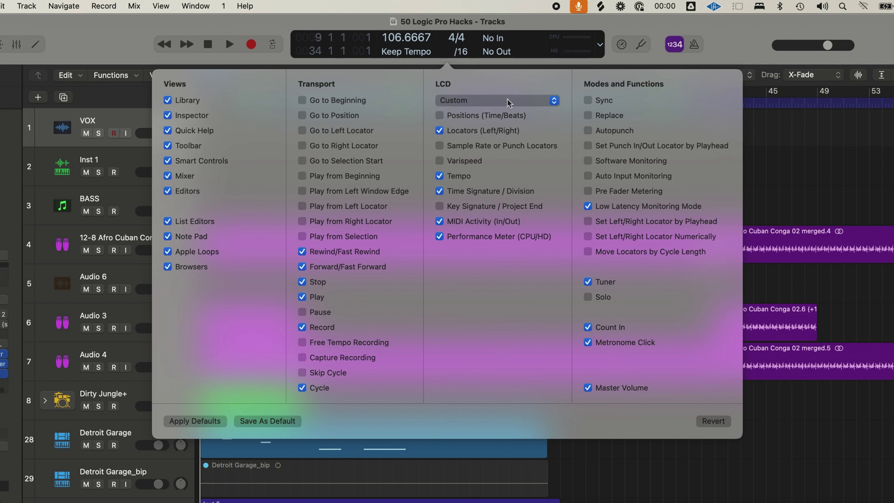
click(508, 103)
click(504, 101)
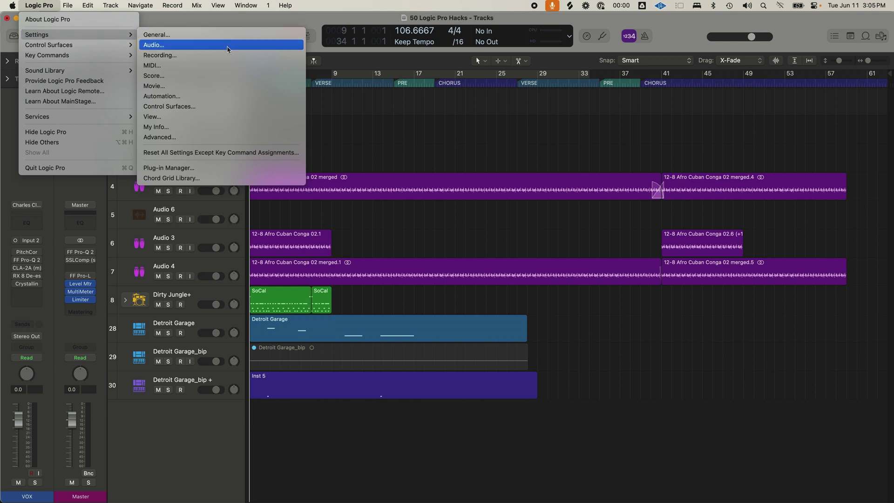
click(184, 168)
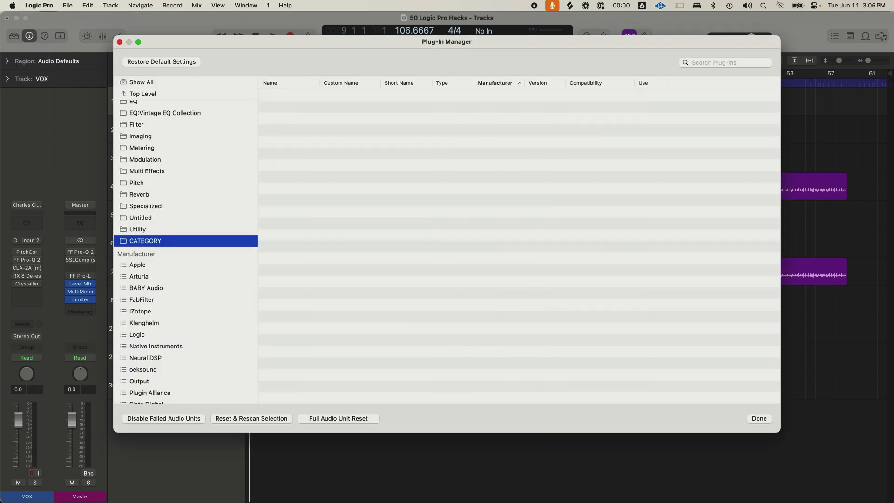
drag(145, 240, 160, 133)
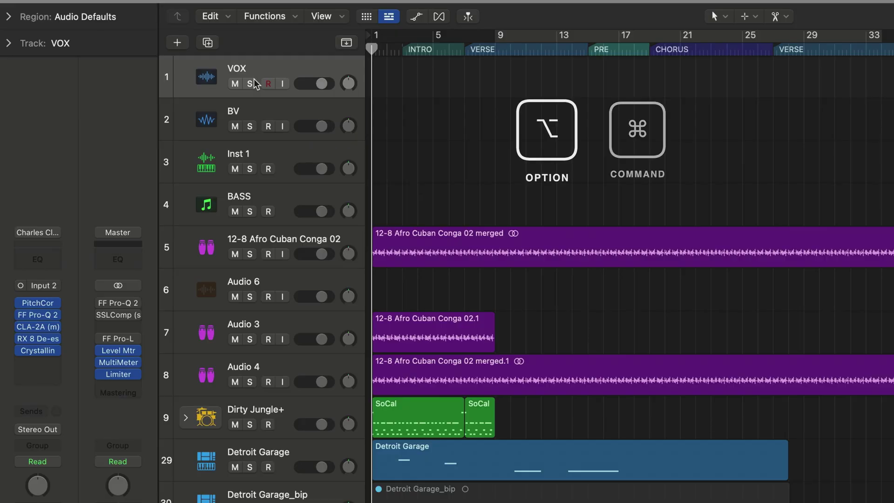
Option-Command-drag the VOX track to create a copied BV track.
key(alt+super+c)
click(287, 108)
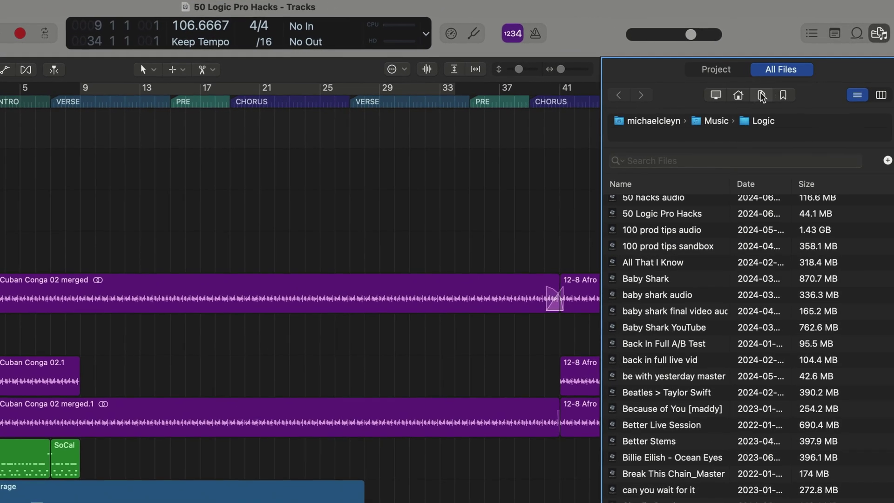
scroll(689, 260, up, 1)
In the All That I Know project, tick Content and Plug-ins for LEAD_VOX_Fminor to import.
double_click(671, 283)
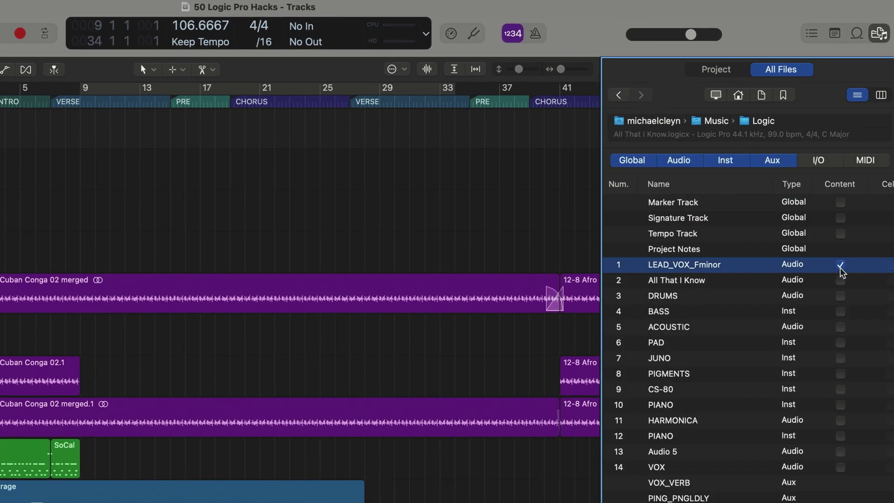
scroll(833, 272, right, 3)
click(759, 264)
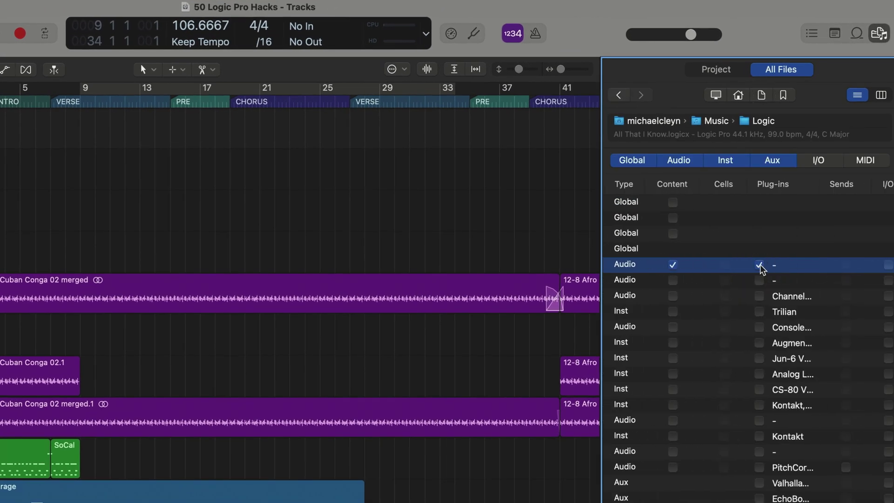
scroll(781, 269, right, 5)
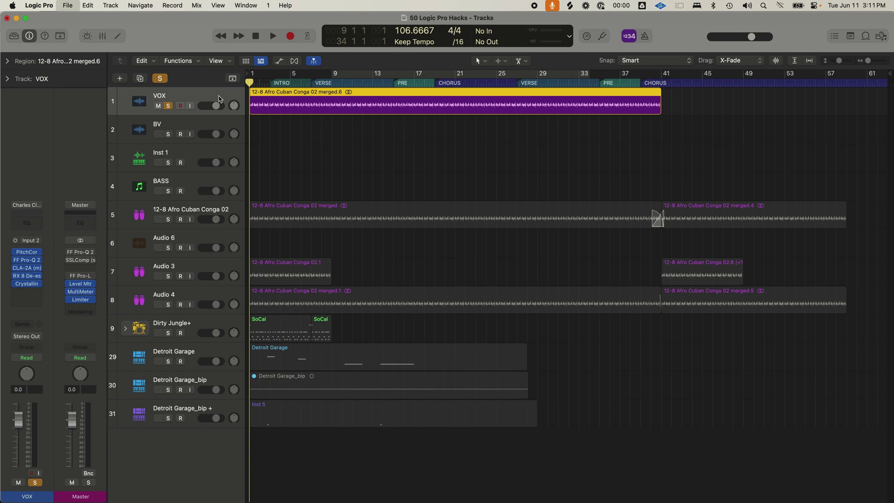
Export the vocal region as audio, then select VOX.wav below VOX_1.wav in Finder's Recents.
key(super+e)
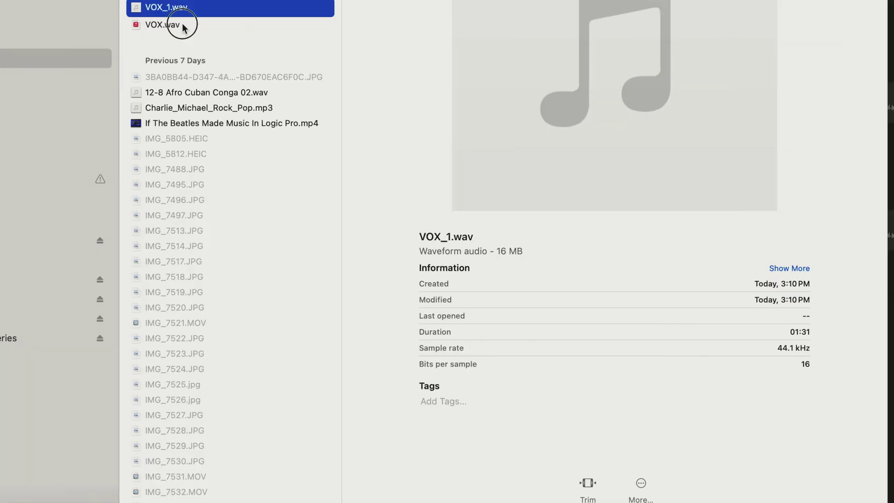
click(184, 24)
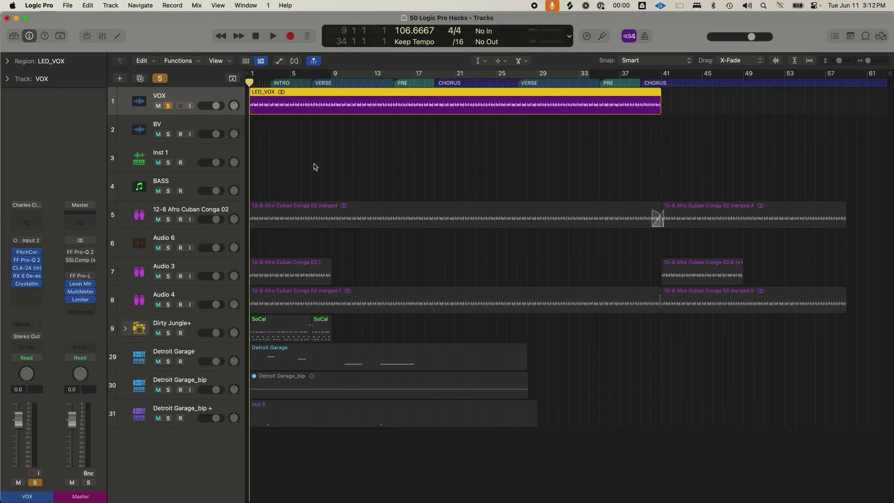
Zoom to fit the LED_VOX region, then resize the tracks with the zoom key commands.
key(z)
key(z)
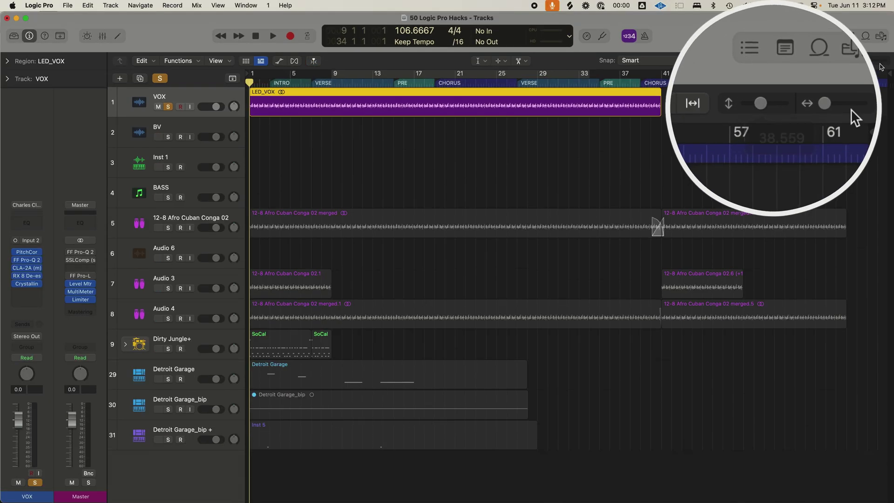
key(ctrl+Right)
key(ctrl+Down)
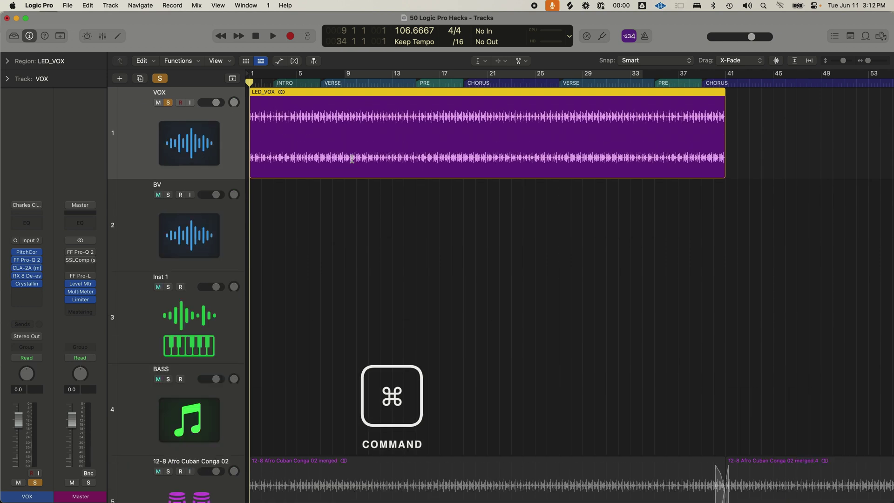
key(ctrl+Up)
key(super+Up)
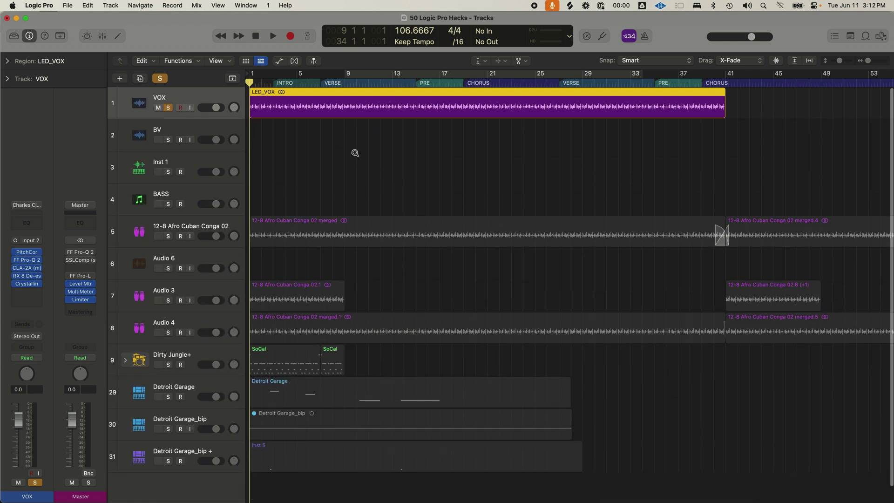
Zoom-tool into bars 3–10 of tracks 4–9, then select the vocal comp region at the playhead.
drag(459, 209, 258, 76)
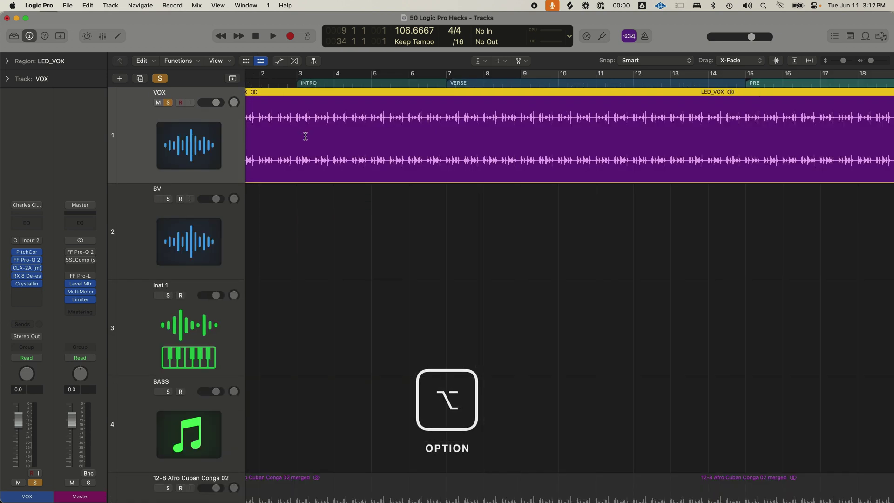
alt+click(307, 138)
drag(364, 191, 275, 370)
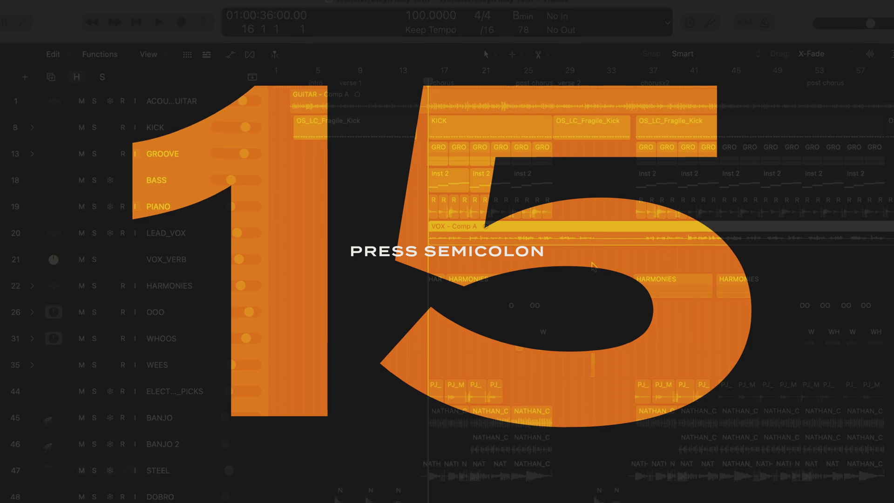
key(semicolon)
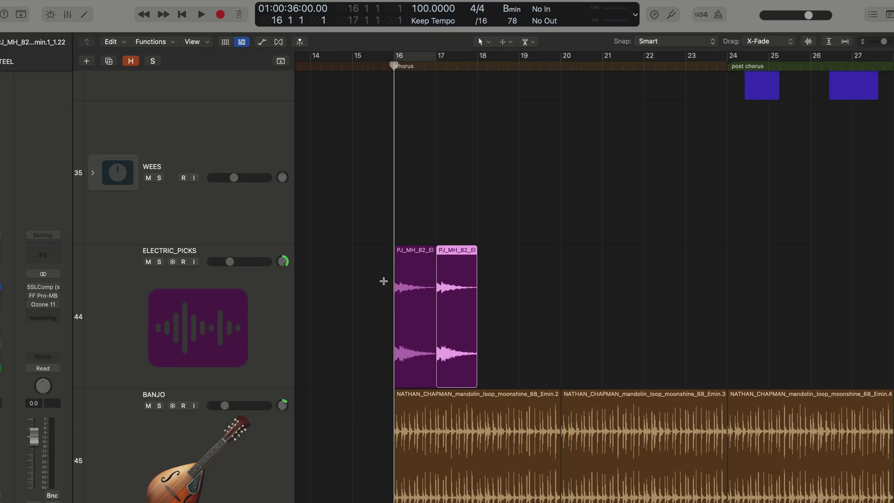
Repeat the ELECTRIC_PICKS regions along the track and join them into one region.
key(super+r)
key(super+r)
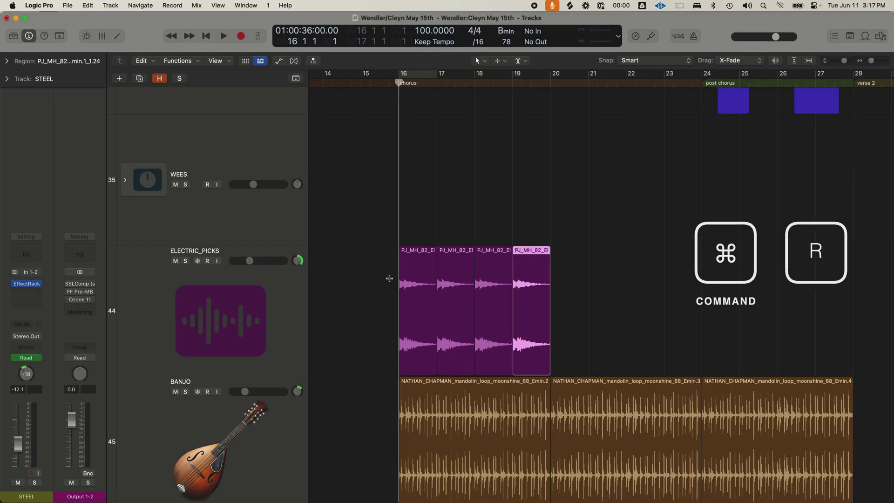
key(super+a)
key(super+r)
key(super+r)
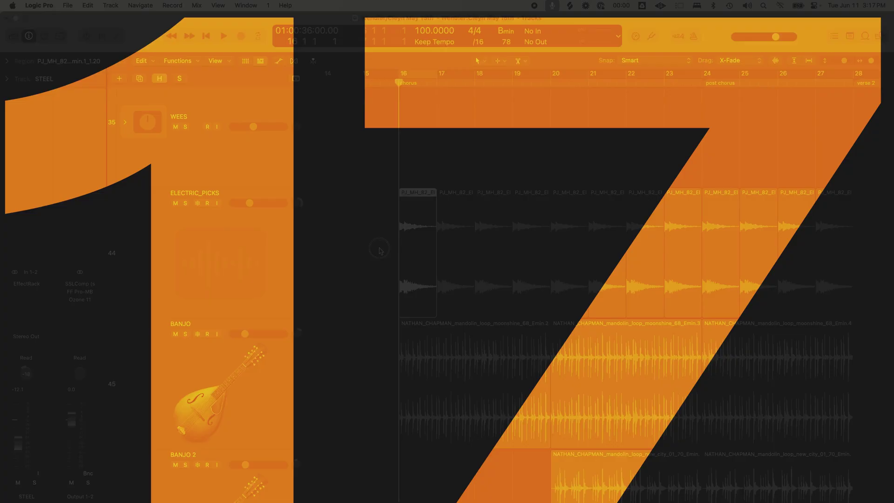
click(797, 250)
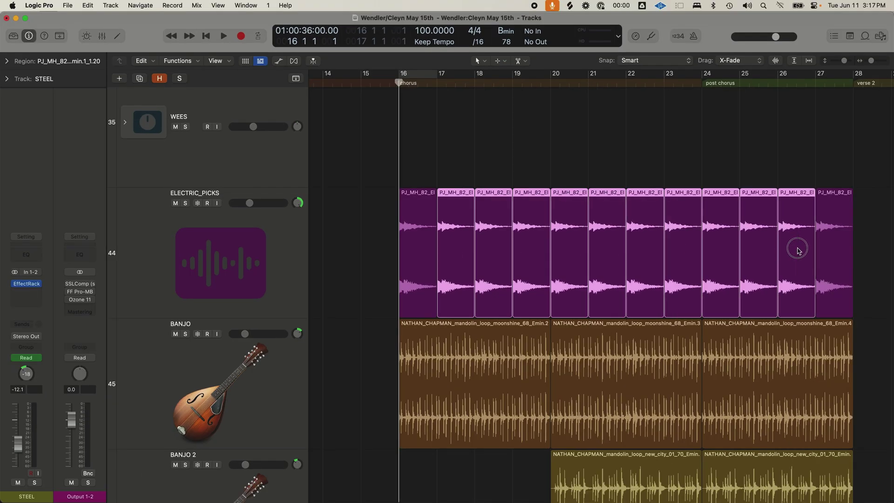
key(j)
click(409, 160)
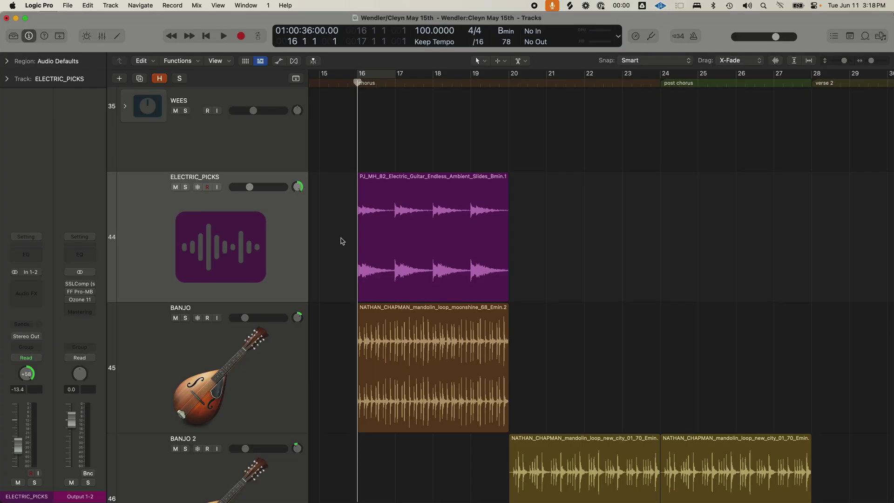
Copy the picks and banjo regions to bars 20 and 24, and crossfade the two piano chord regions.
drag(339, 239, 416, 367)
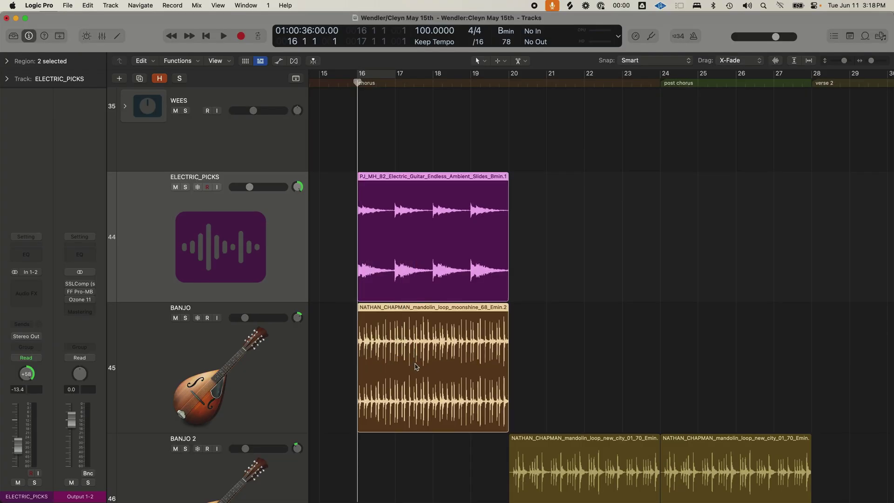
drag(408, 261, 561, 256)
drag(691, 356, 754, 249)
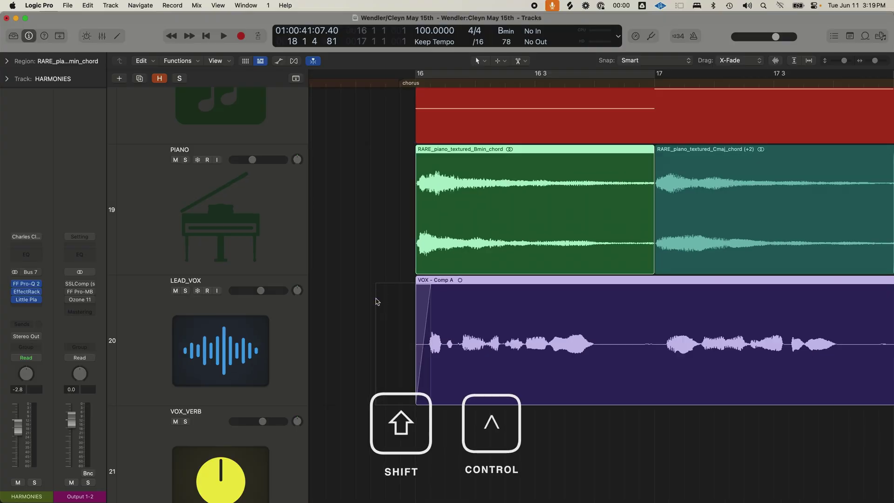
shift+click(657, 197)
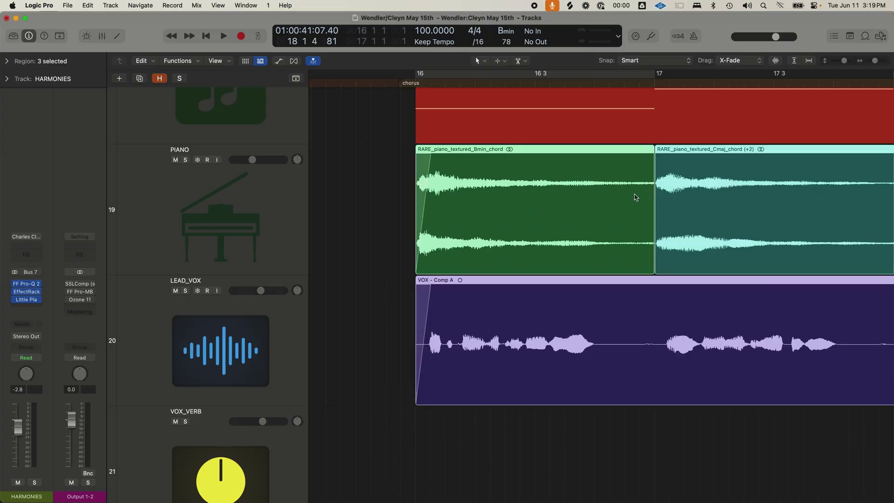
drag(635, 198, 690, 240)
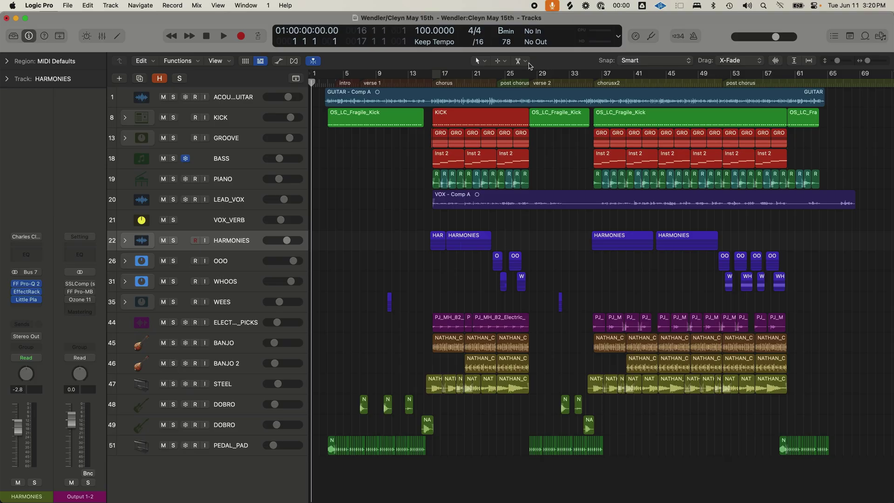
Check the Right Mouse Button tool setting in the Editing preferences.
click(525, 62)
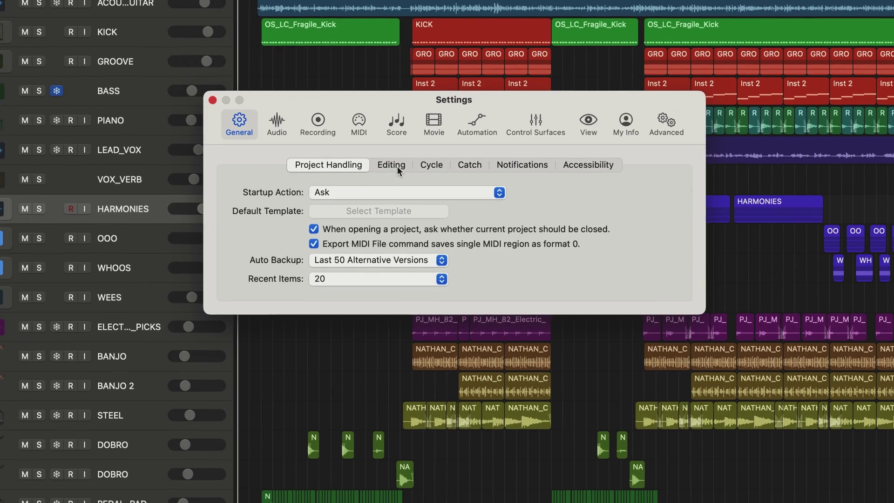
click(421, 197)
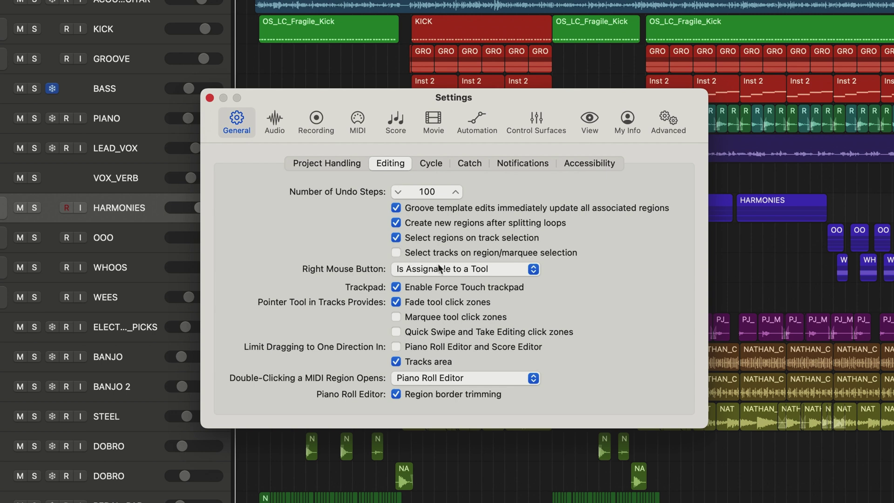
click(534, 269)
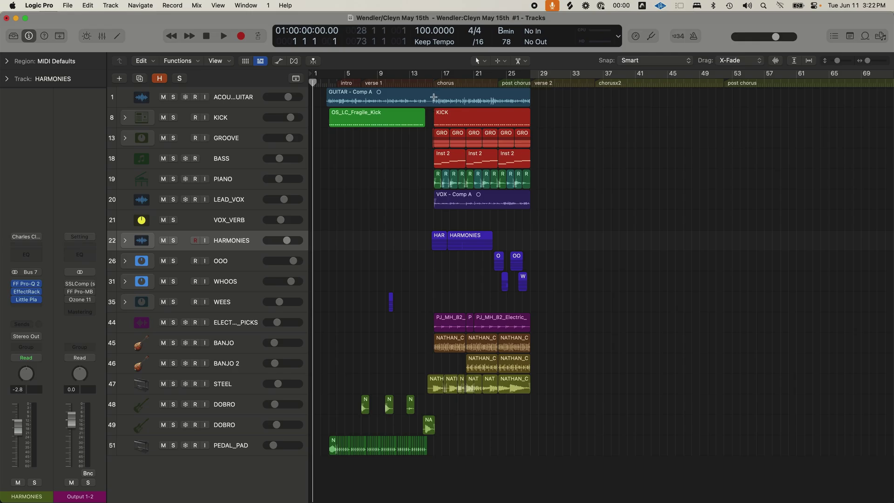
Marquee bars 16–27 and copy the section, automation included, to bar 36.
drag(432, 88, 525, 390)
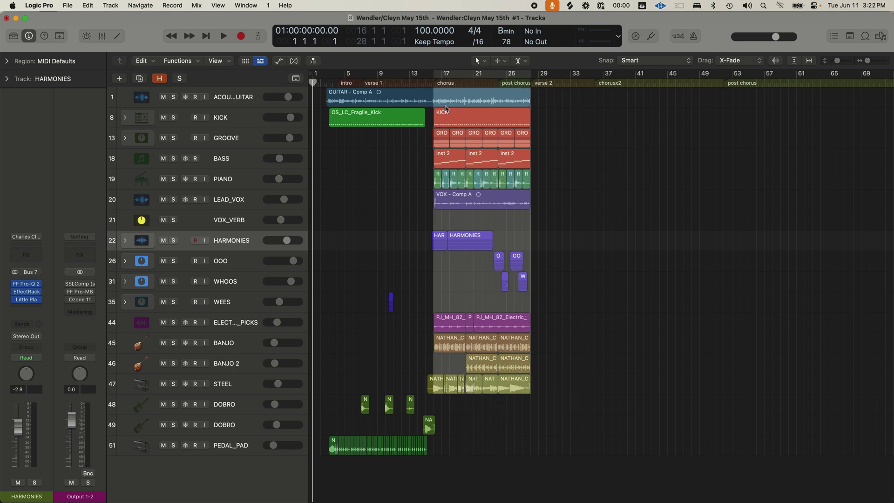
drag(445, 108, 606, 116)
click(766, 168)
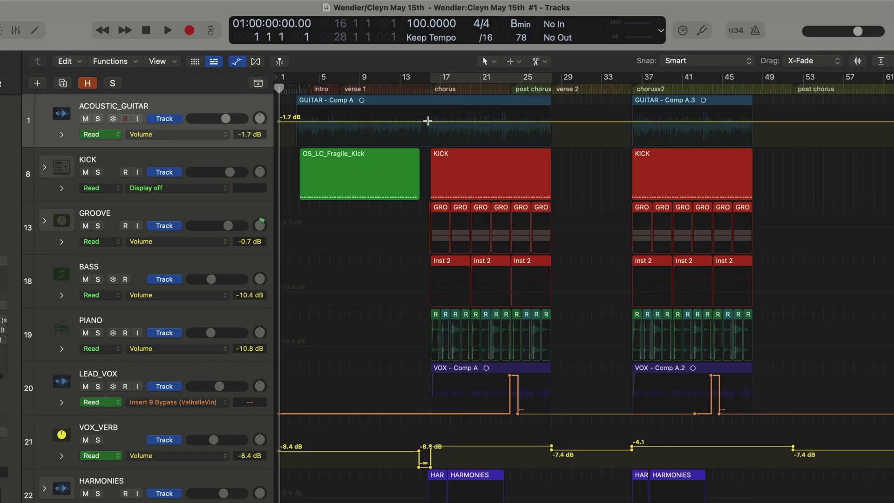
drag(427, 121, 538, 133)
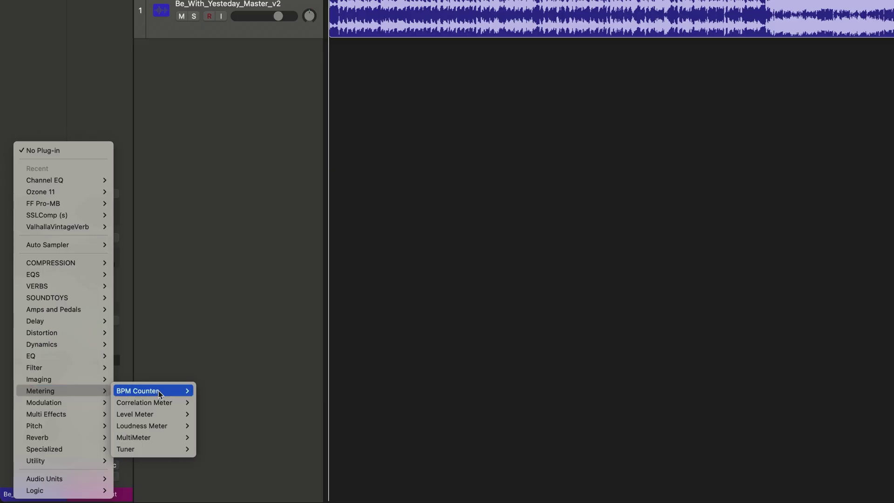
Insert a mono BPM Counter from Metering on the Be_With_Yesteday_Master_v2 track.
mouse_move(126, 408)
click(168, 411)
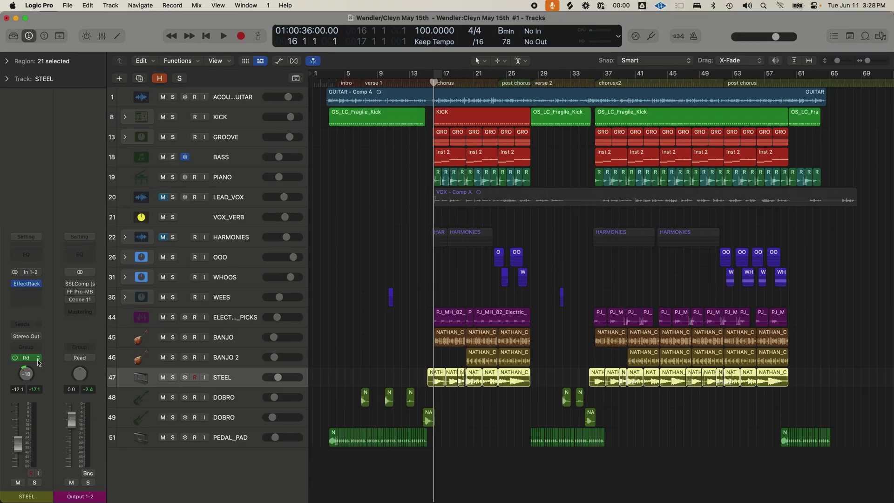
Set the STEEL track to Touch automation and record volume moves during playback.
click(38, 357)
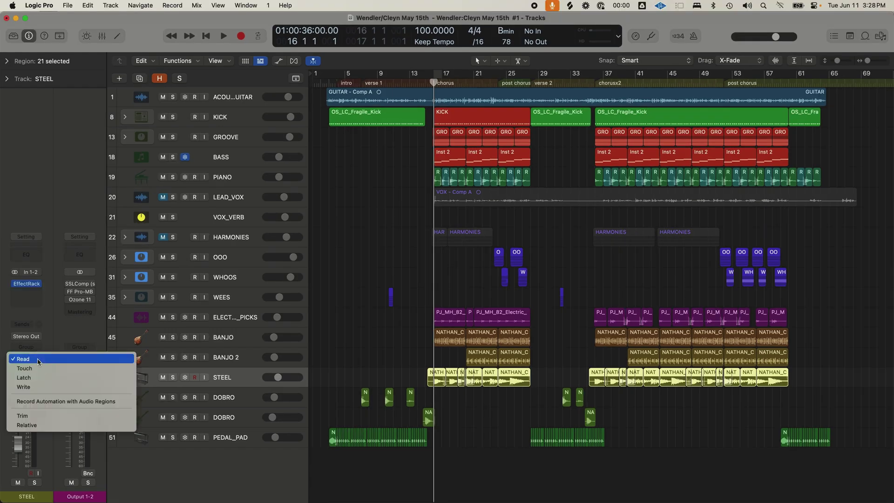
click(39, 368)
key(space)
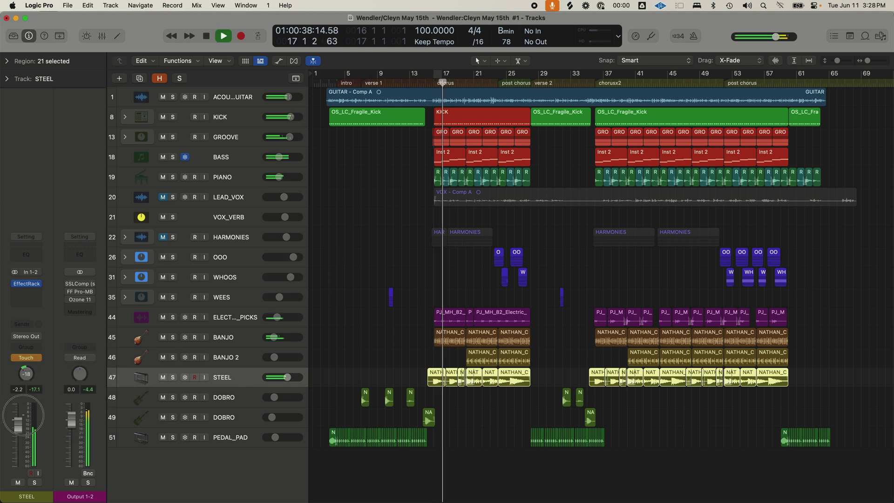
key(a)
key(space)
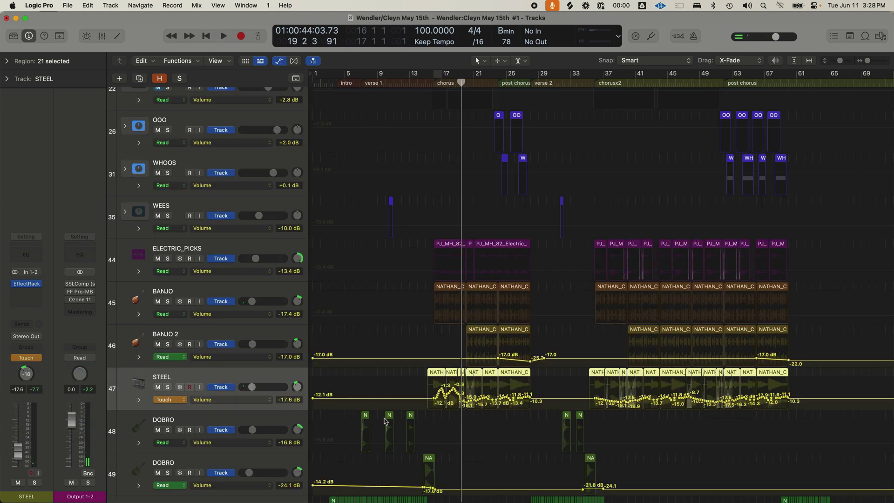
Switch STEEL's automation to Read, then open the Library for the BASS track.
click(38, 363)
click(27, 345)
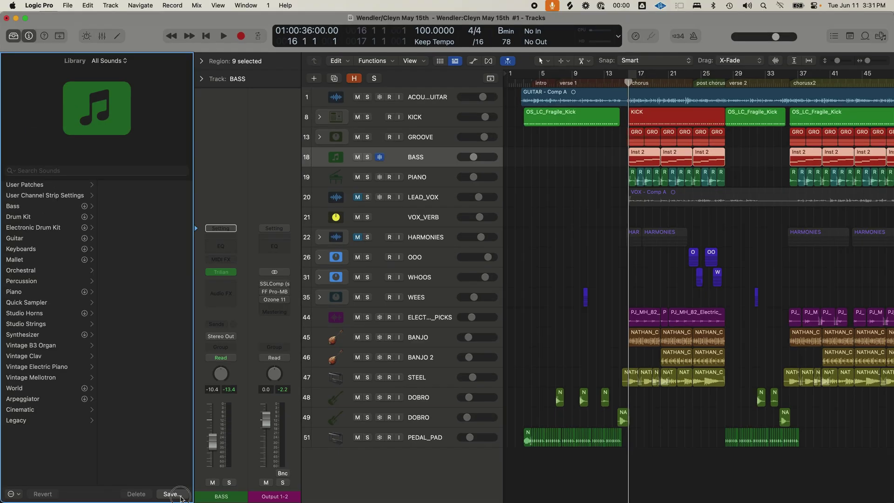
click(171, 493)
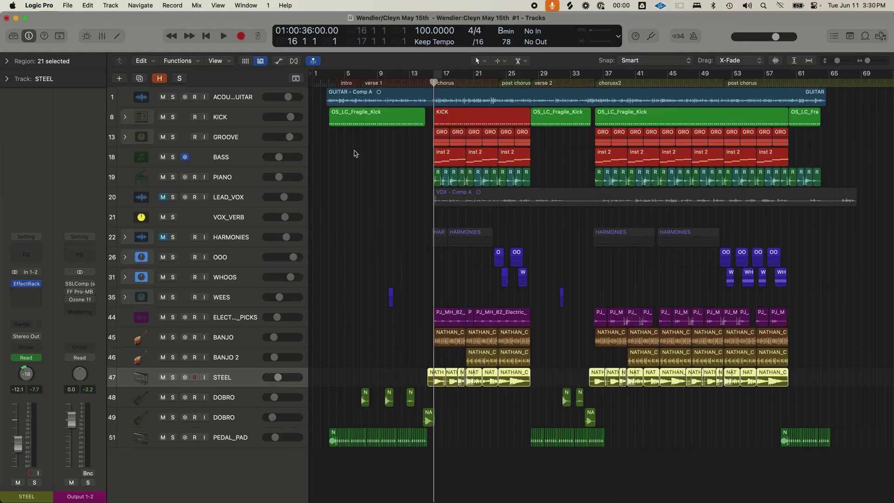
click(263, 162)
key(y)
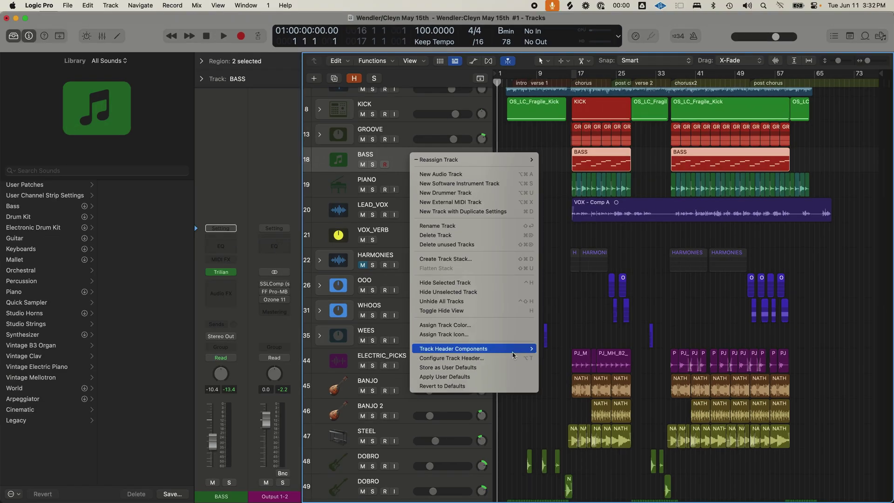
Add power and freeze controls to the track headers and power down the BASS track.
mouse_move(513, 354)
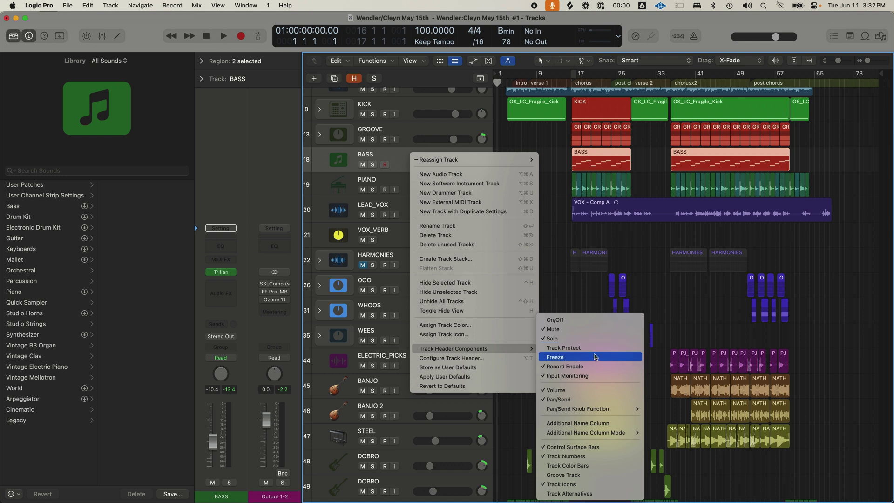
click(595, 357)
click(363, 167)
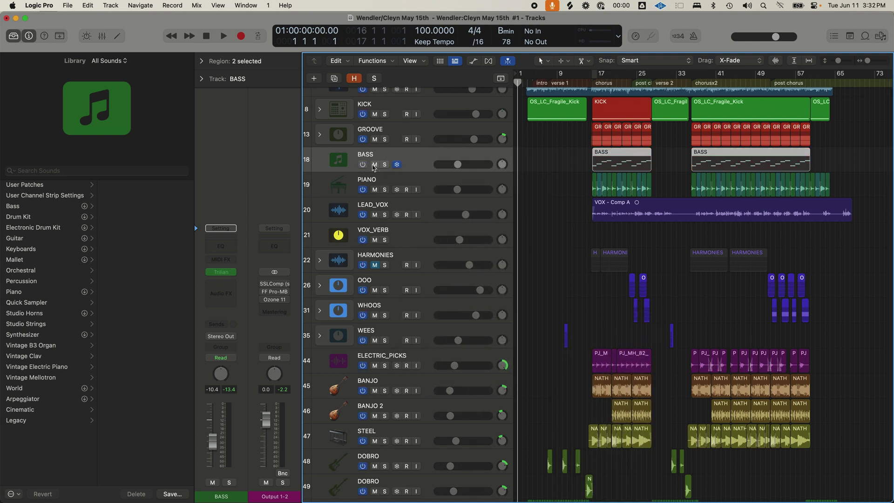
Bounce the BASS track in place, replacing the original track.
key(h)
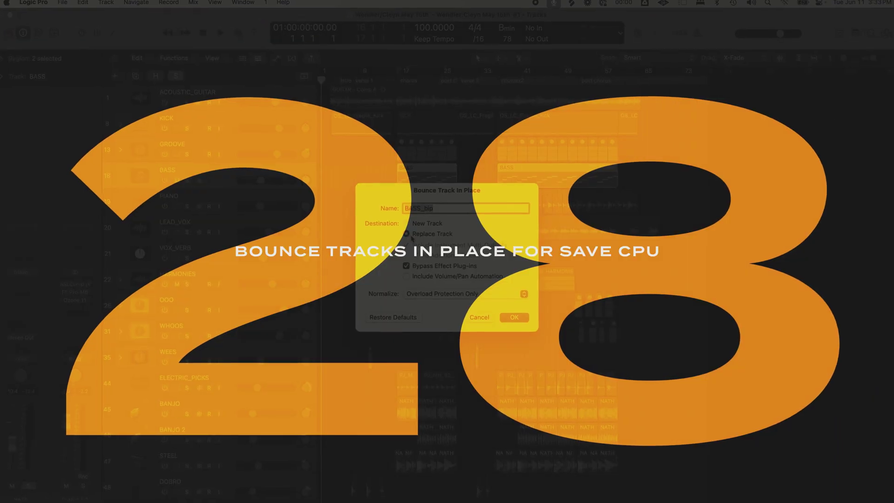
click(424, 291)
key(Return)
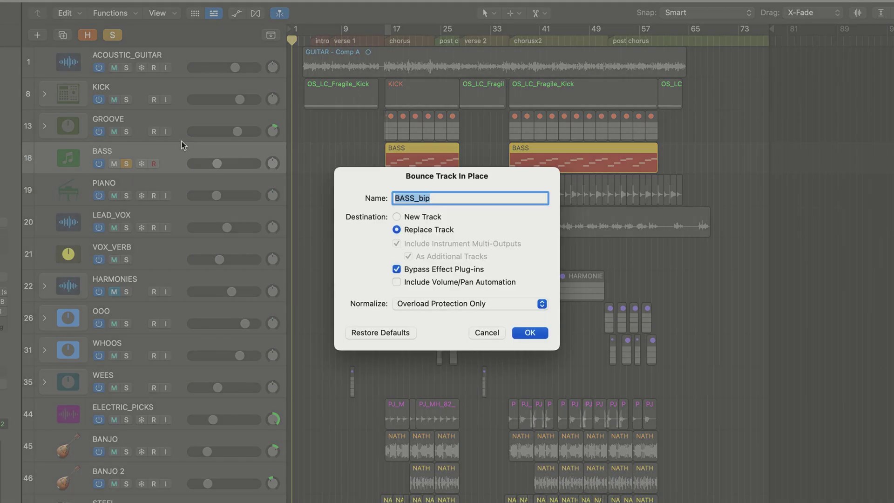
click(529, 332)
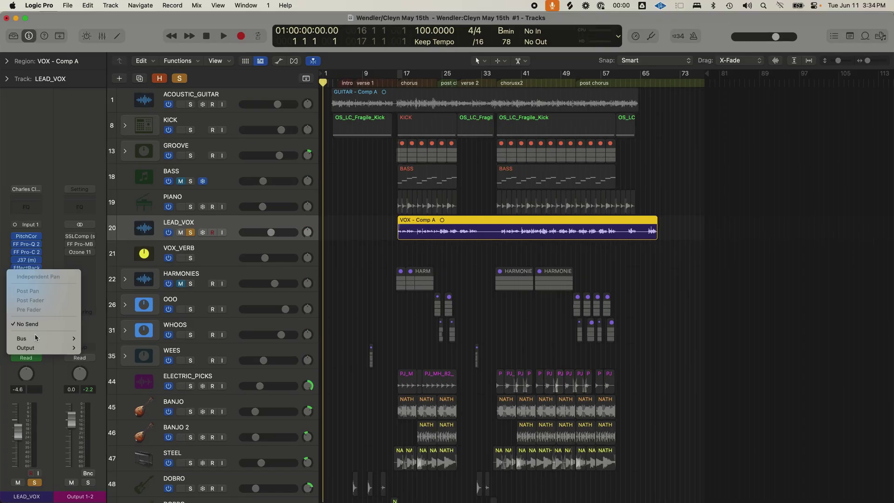
Send LEAD_VOX to Bus 1 VOX_VERB, time-stretch STEEL shorter, and transpose KEYS up and back.
mouse_move(34, 338)
click(131, 154)
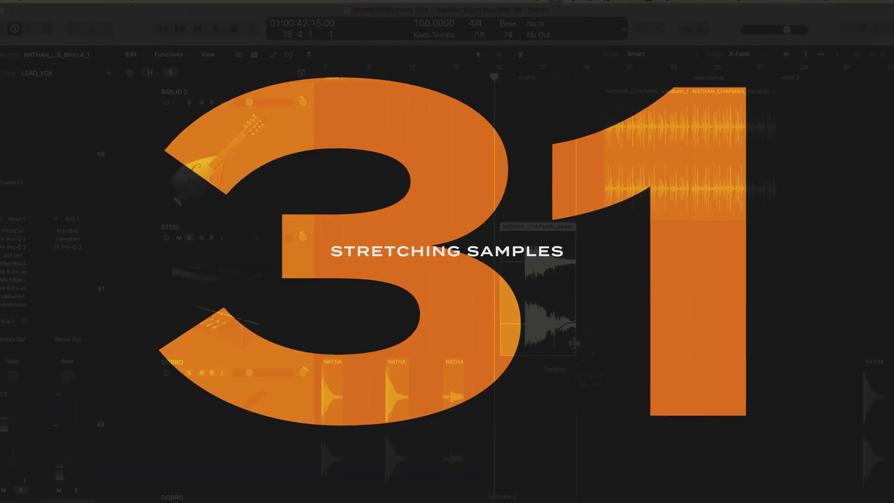
mouse_move(586, 347)
mouse_down()
mouse_move(553, 348)
mouse_move(573, 339)
mouse_up()
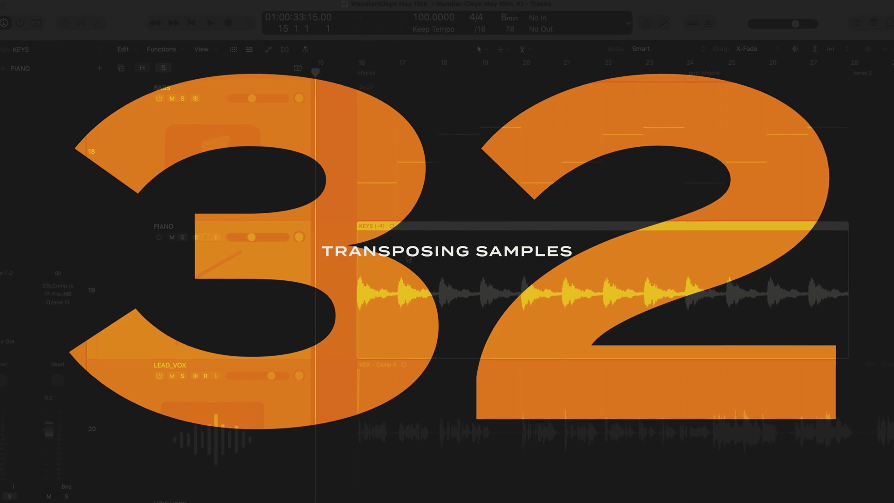
key(alt+Up)
key(alt+Up)
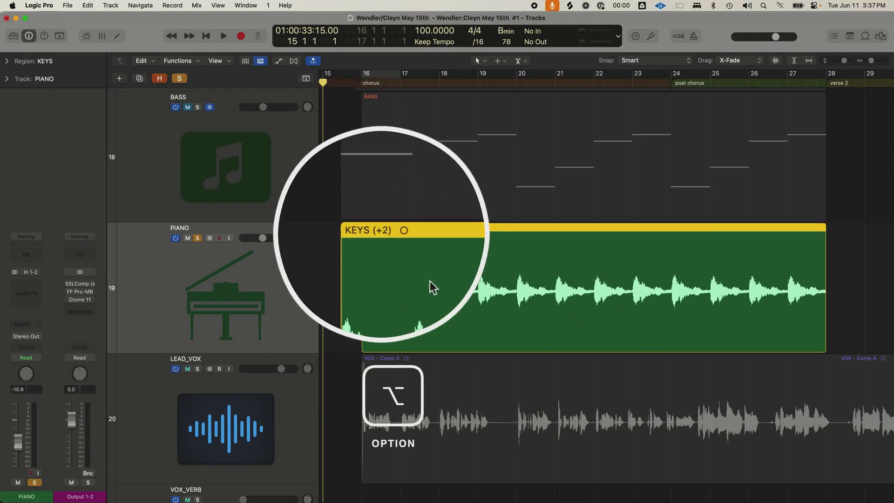
key(alt+Down)
key(alt+Down)
key(alt+Down)
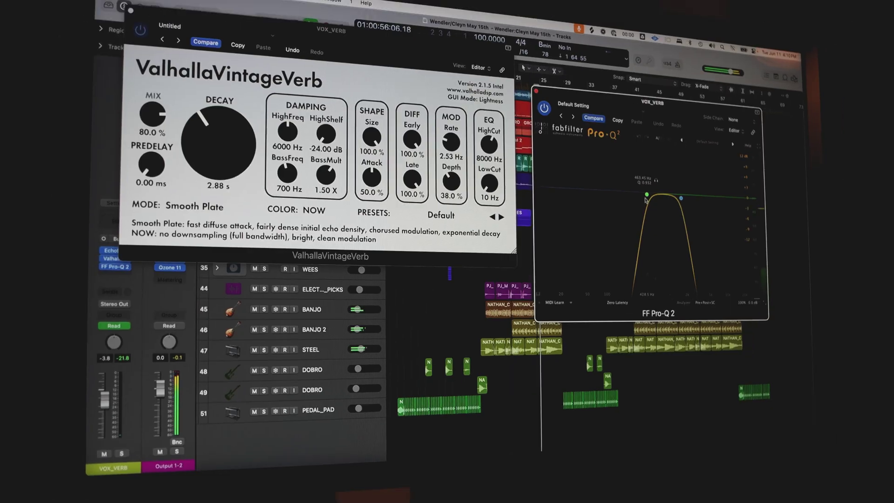
Select the LEAD_VOX track and open its Channel EQ window.
mouse_move(647, 196)
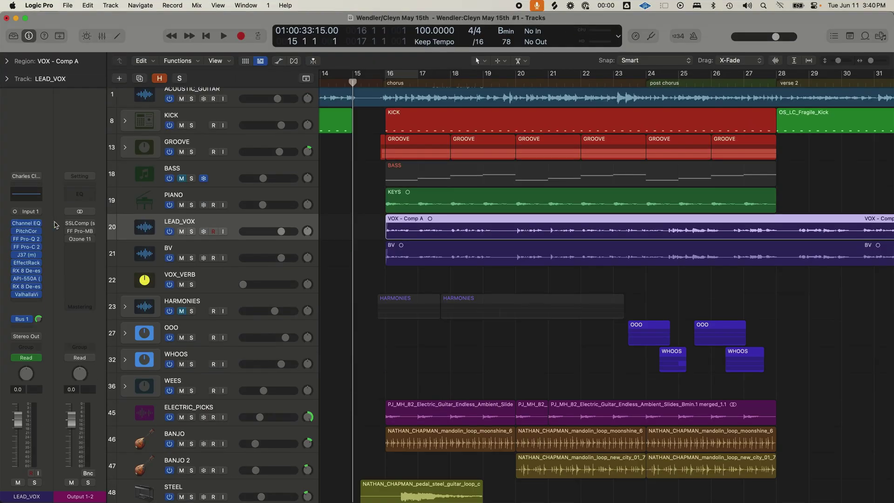
click(233, 249)
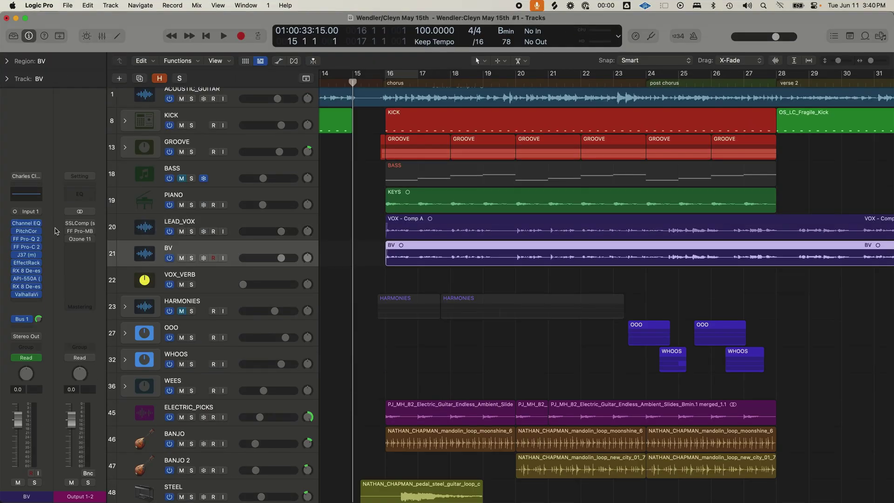
click(224, 222)
click(38, 223)
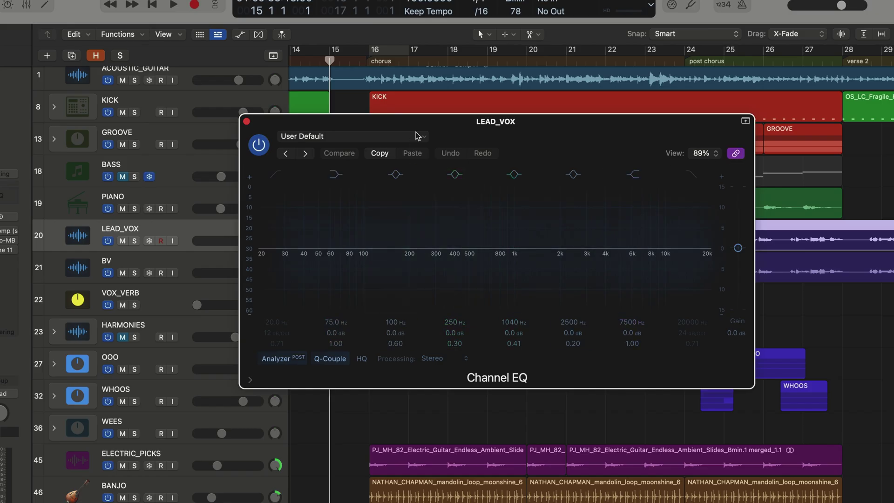
Retarget the linked EQ window to BV, then back to LEAD_VOX.
drag(441, 125, 529, 142)
click(178, 259)
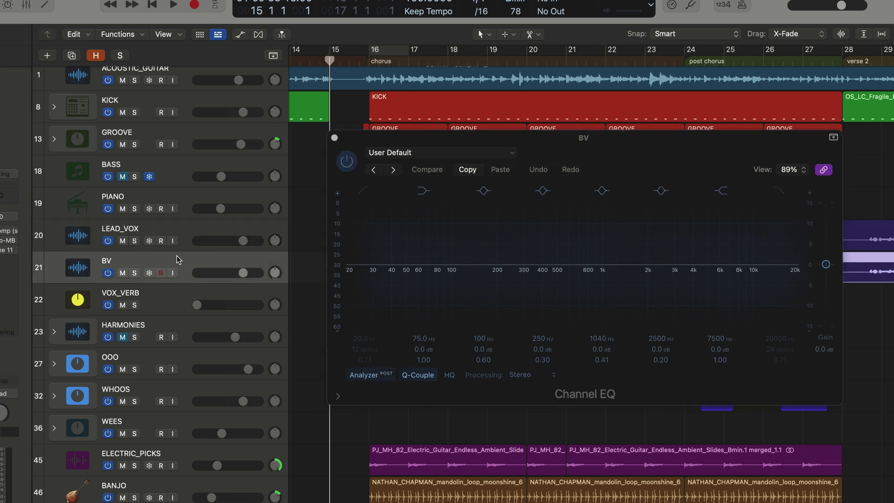
click(203, 270)
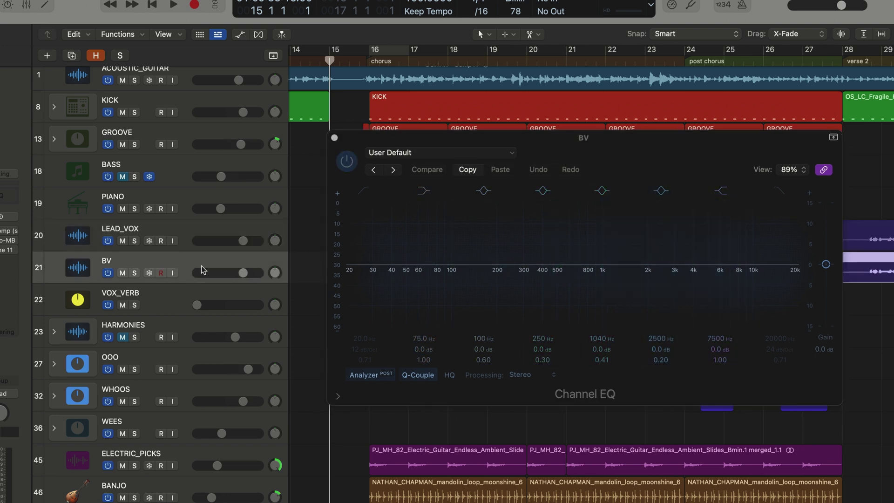
click(184, 233)
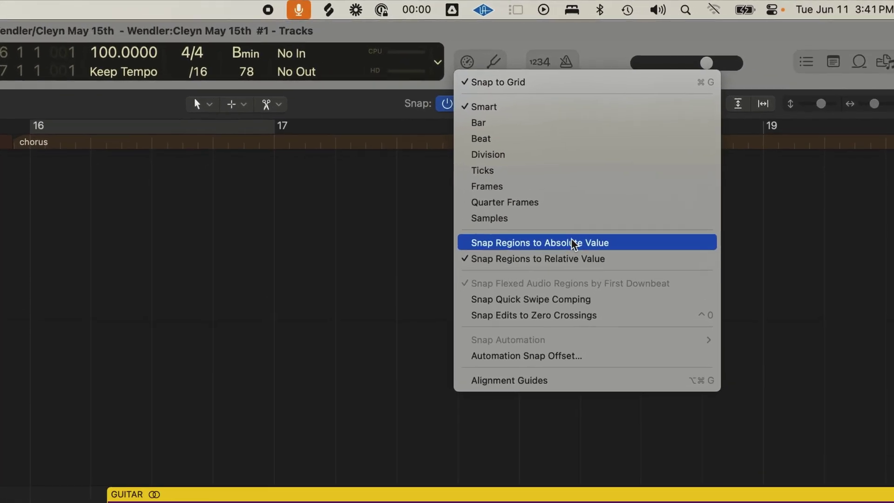
Drag the GUITAR region on ELECTRIC_PICKS slightly earlier, snapping to absolute grid values.
key(Escape)
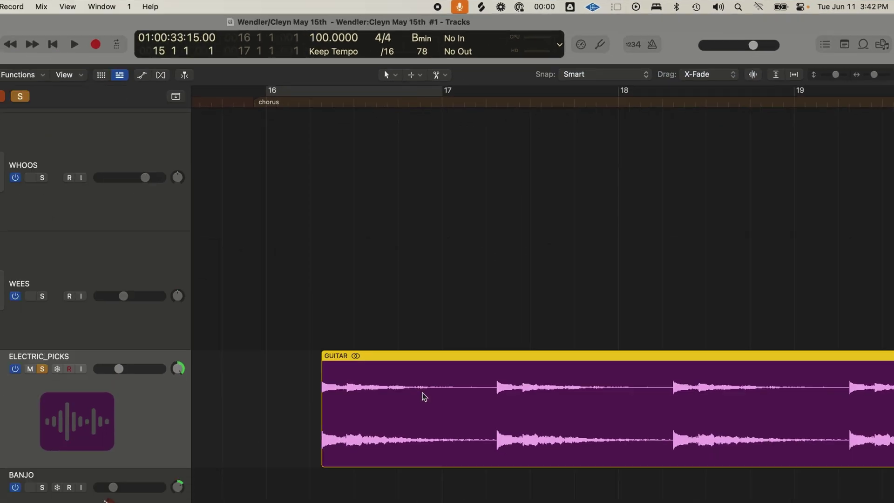
drag(243, 502, 205, 502)
drag(484, 331, 465, 332)
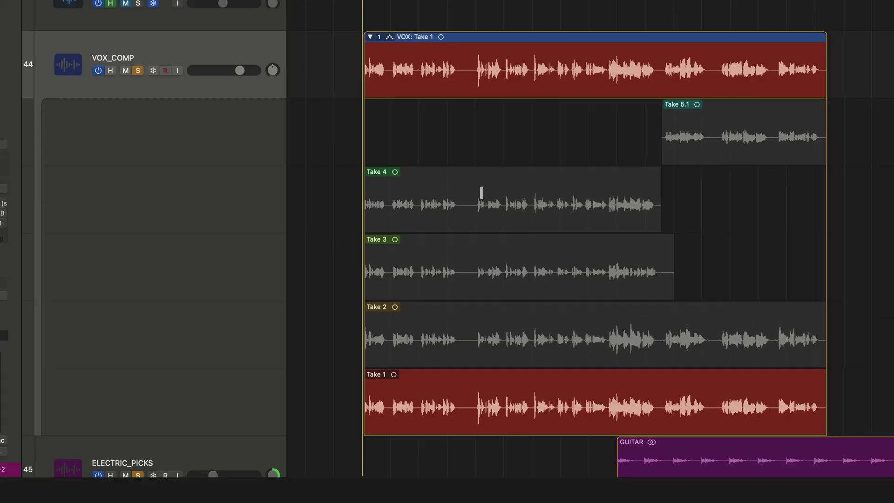
Audition Takes 4 and 3 in the VOX take folder, then make Take 2 active.
click(462, 292)
click(459, 334)
click(453, 319)
Create a new comp and swipe in the start of Take 4.
click(379, 37)
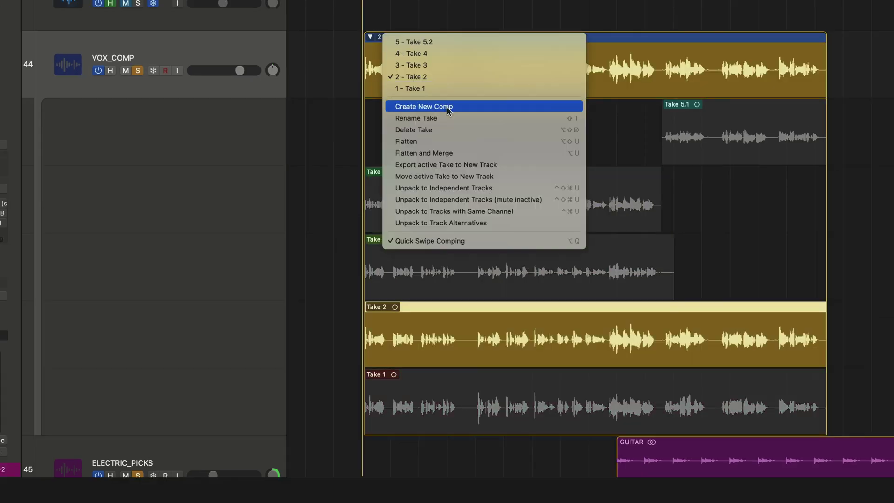
click(447, 106)
drag(404, 196, 461, 200)
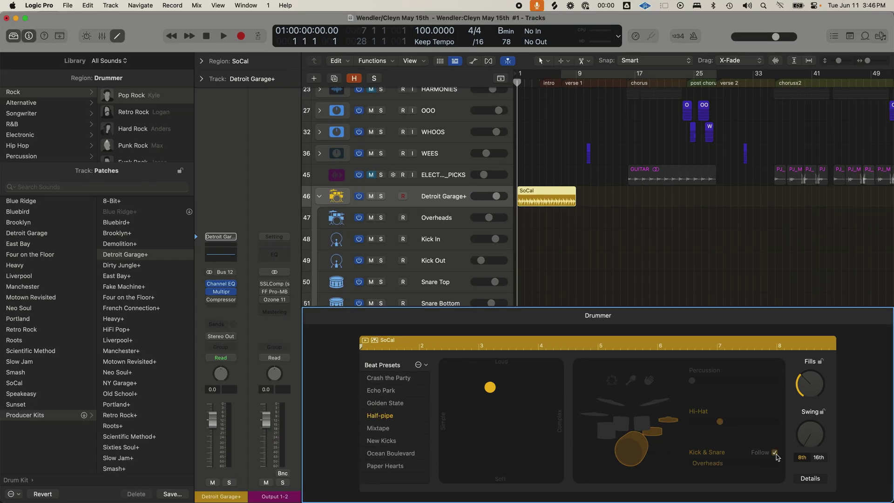
Make Drummer's kick and snare follow BASS, then replace the kick with an Acoustic Kick C1 1 sampler.
click(775, 466)
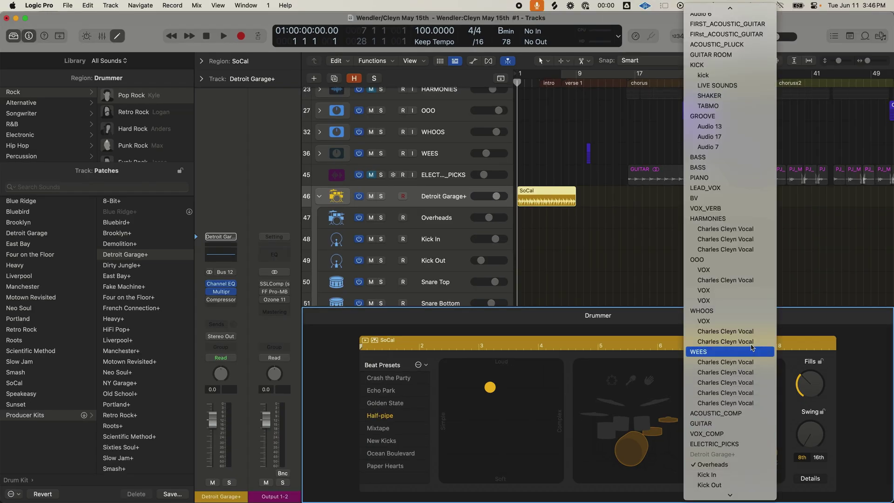
click(718, 160)
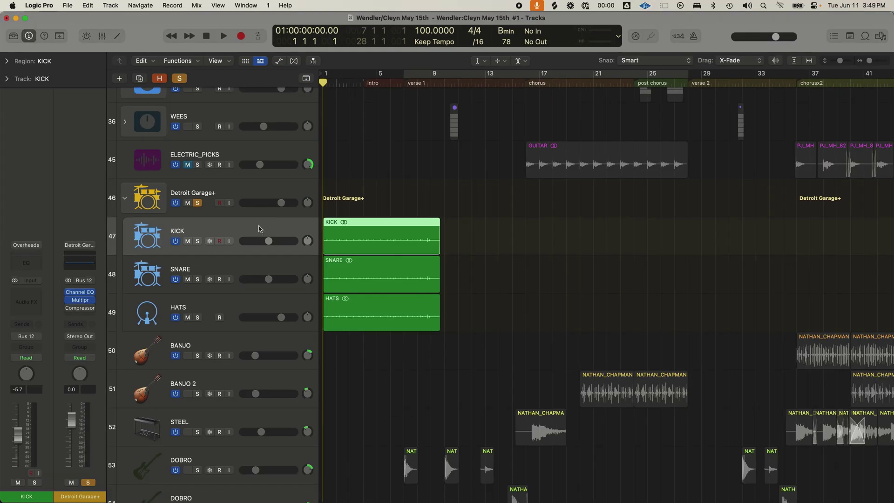
click(248, 267)
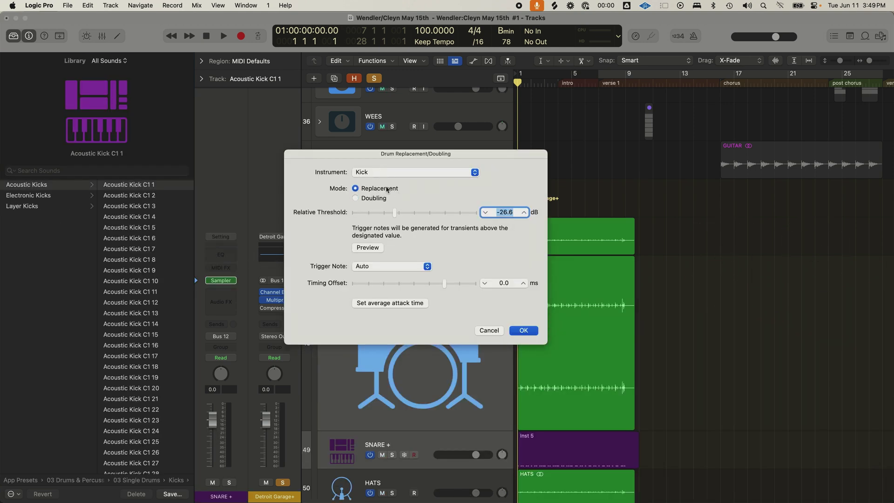
click(523, 331)
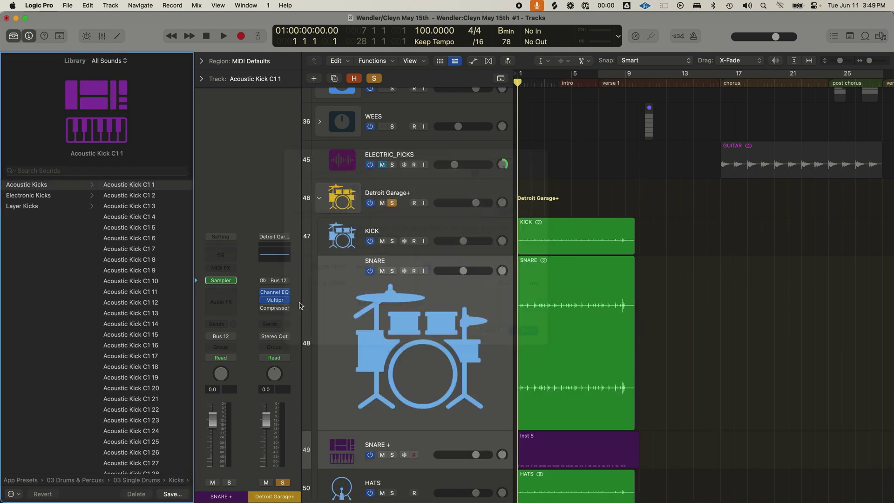
click(225, 282)
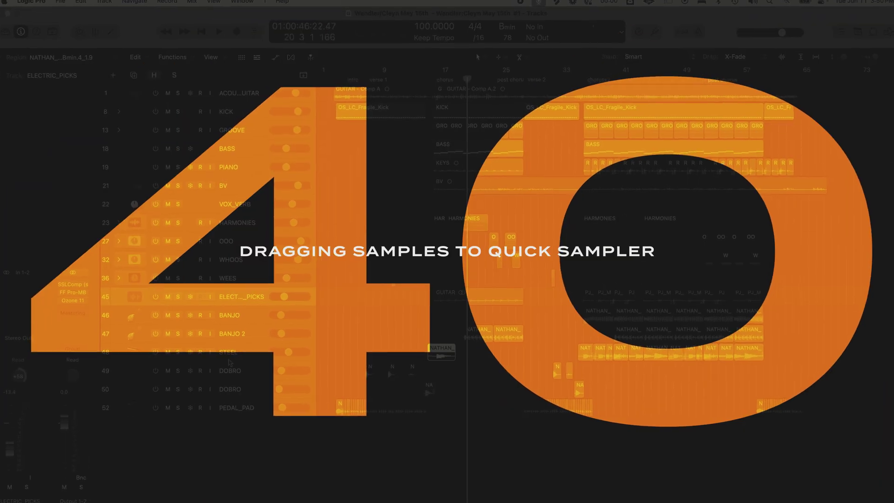
Make a Quick Sampler (Original) track from the pedal steel loop, with a 2.9 s fade-in and 2.737 s start.
drag(441, 350, 258, 439)
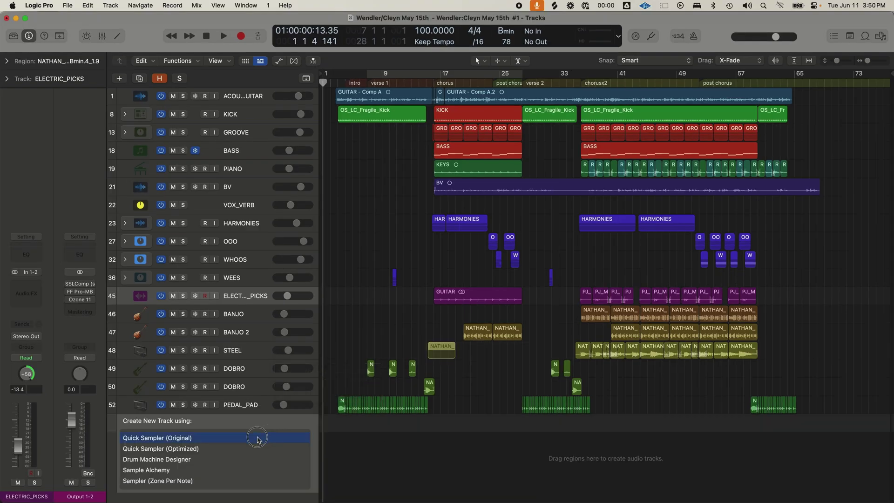
drag(166, 443, 166, 440)
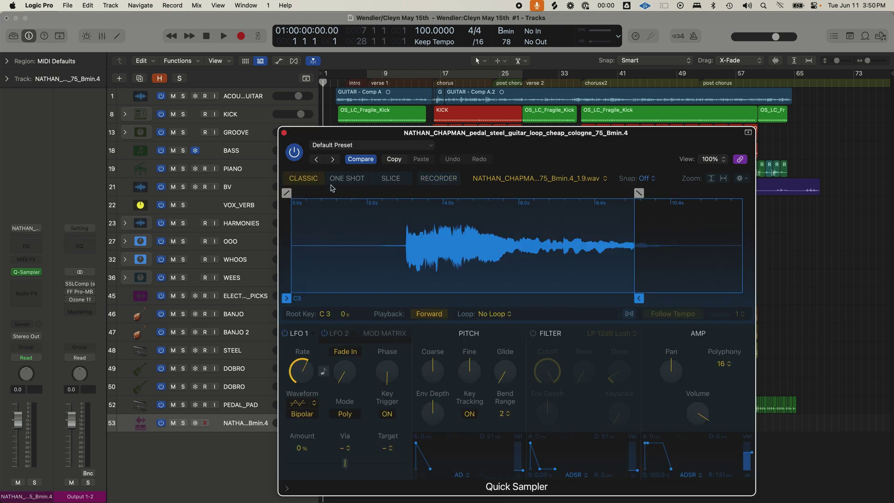
drag(293, 193, 403, 195)
mouse_move(285, 302)
mouse_down()
mouse_move(408, 293)
mouse_move(394, 291)
mouse_up()
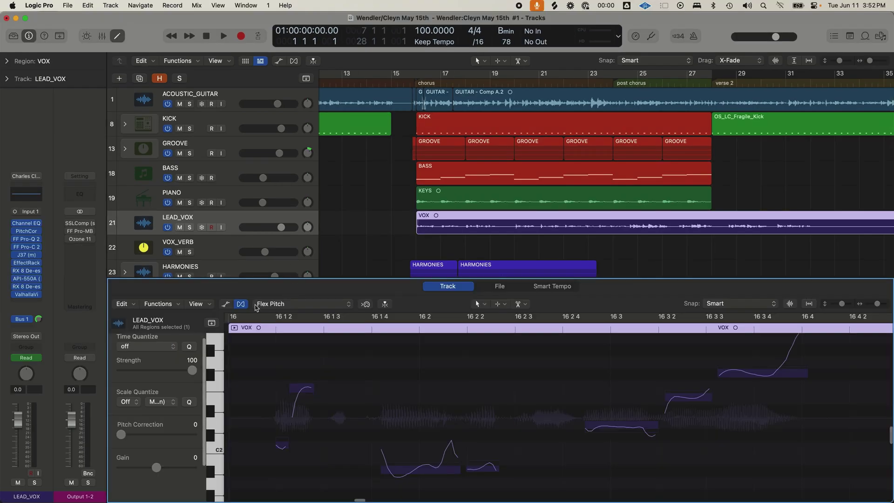
Set the taps region's flex mode to Flex Time - Automatic (Polyphonic).
click(245, 307)
click(241, 305)
click(330, 304)
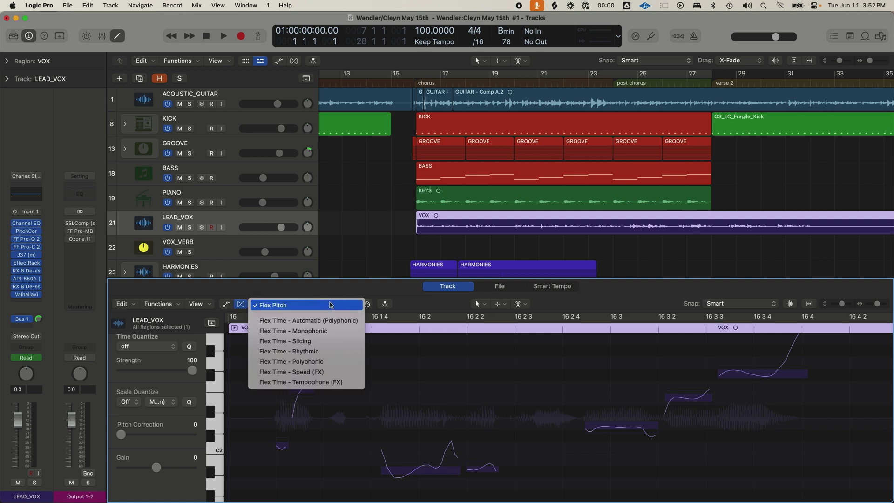
click(326, 305)
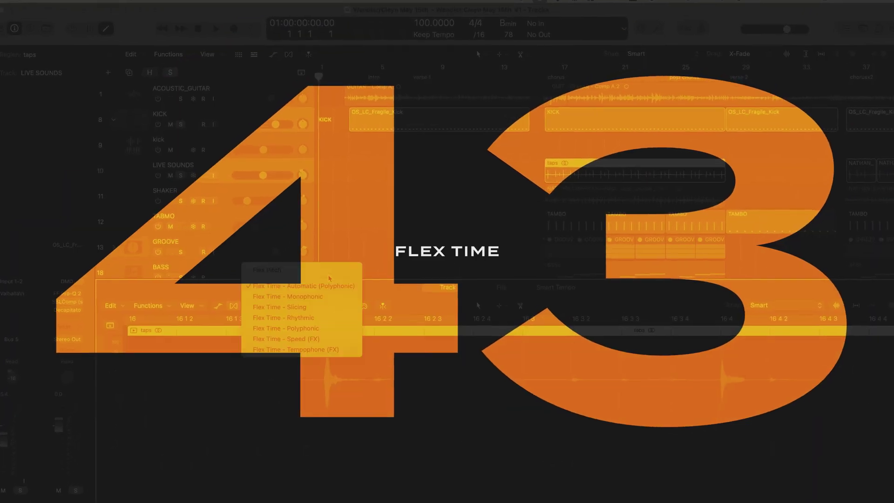
click(279, 307)
click(246, 308)
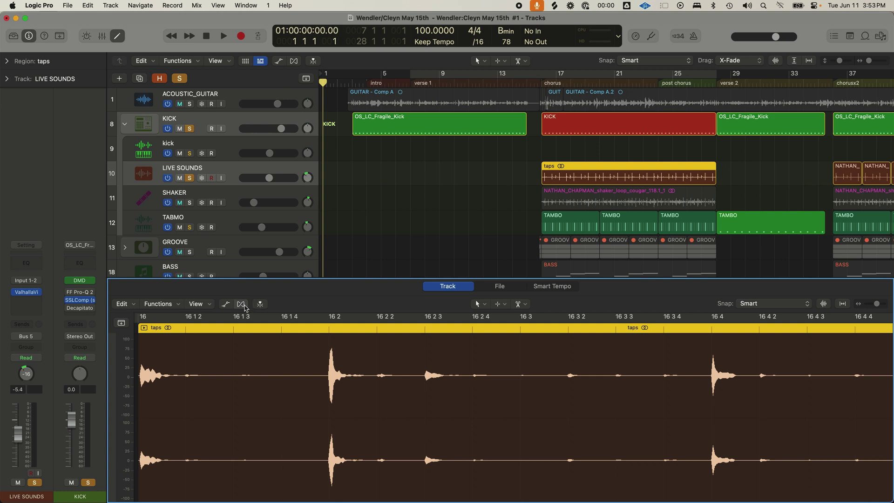
click(246, 308)
click(326, 306)
click(325, 365)
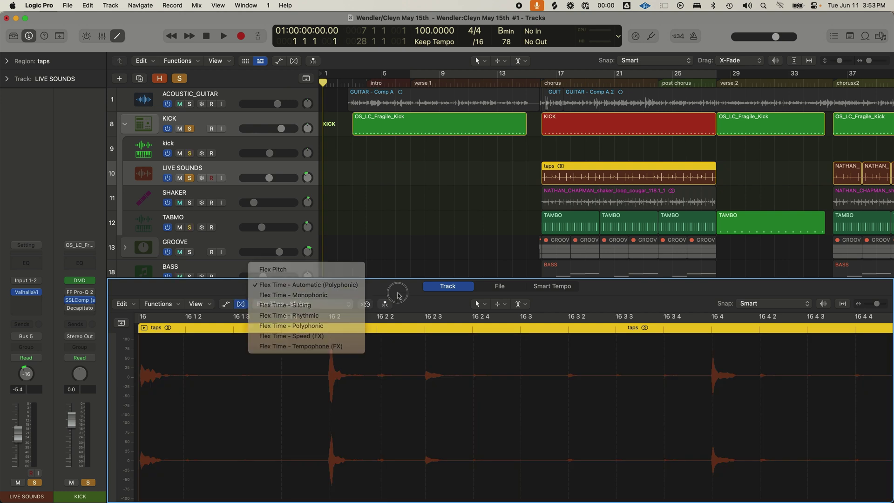
Add flex markers at 16 2 and pull the transient near 16 2 2 slightly earlier.
click(332, 400)
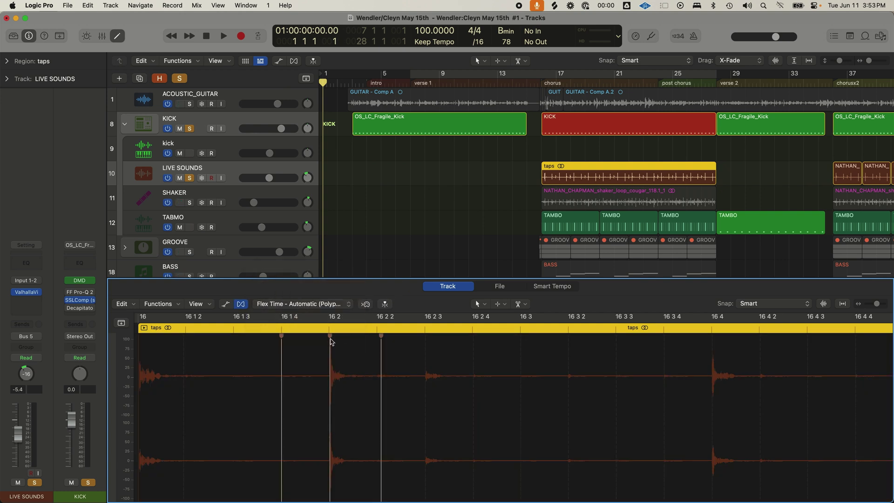
drag(329, 337, 329, 339)
drag(382, 339, 379, 336)
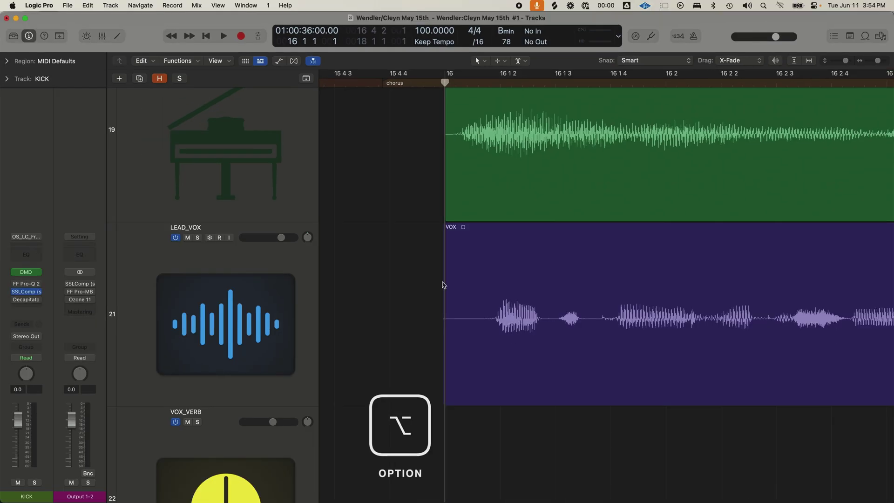
Nudge the VOX region later, then reverse the CRASH region and move it earlier to 14 4 1.
key(alt+Right)
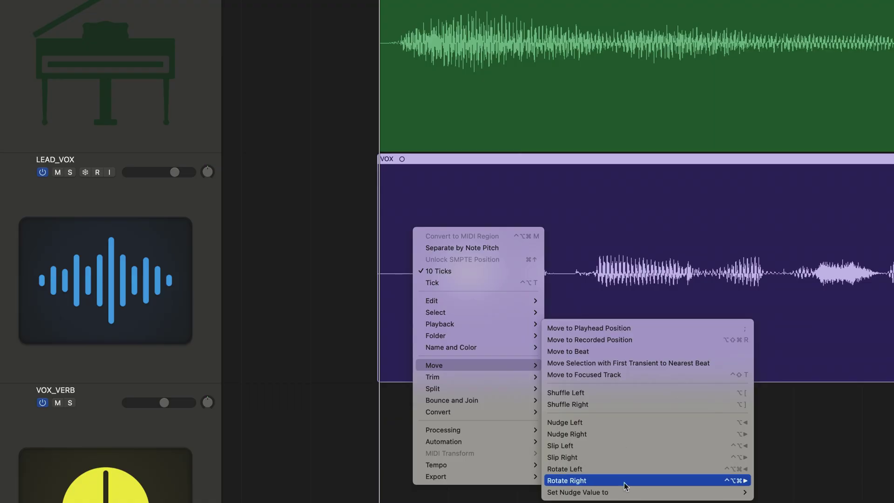
mouse_move(627, 492)
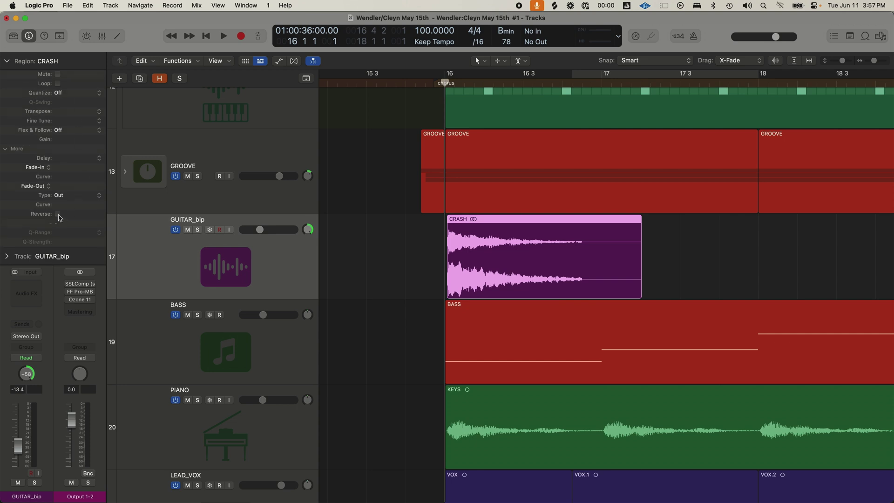
click(59, 215)
scroll(337, 231, left, 3)
drag(588, 261, 406, 271)
click(390, 84)
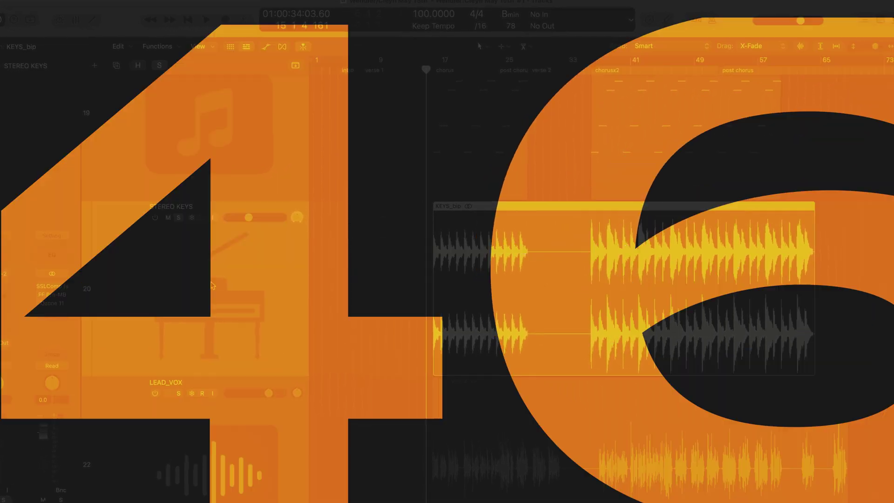
Switch the STEREO KEYS pan control to Stereo Pan.
click(297, 251)
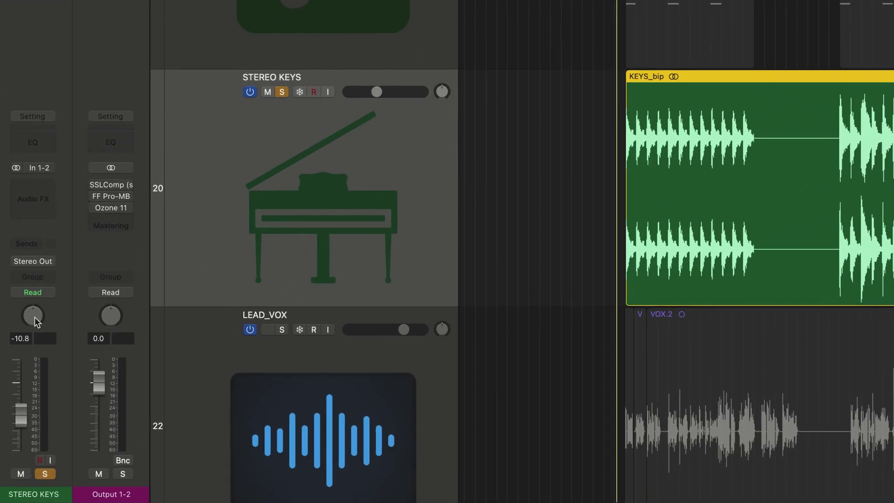
right_click(26, 374)
click(61, 334)
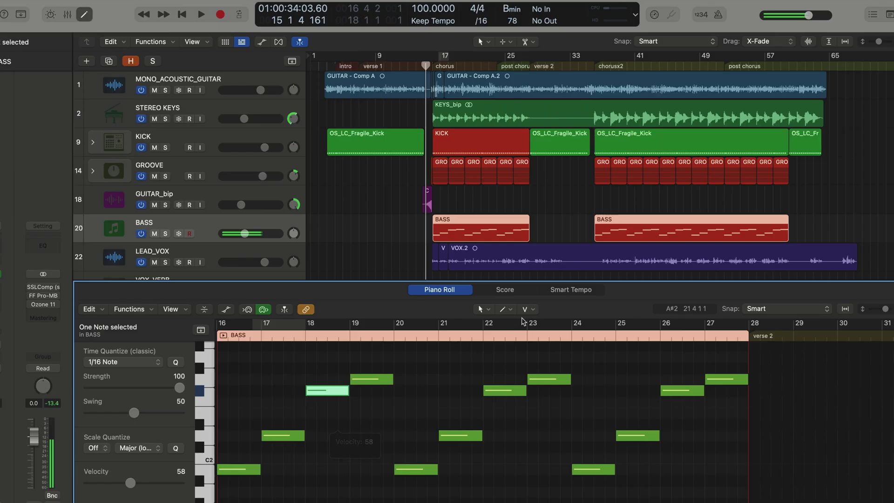
Raise the BASS note velocities at bars 18 and 19 with the Velocity Tool, bar 18 to 65.
click(528, 304)
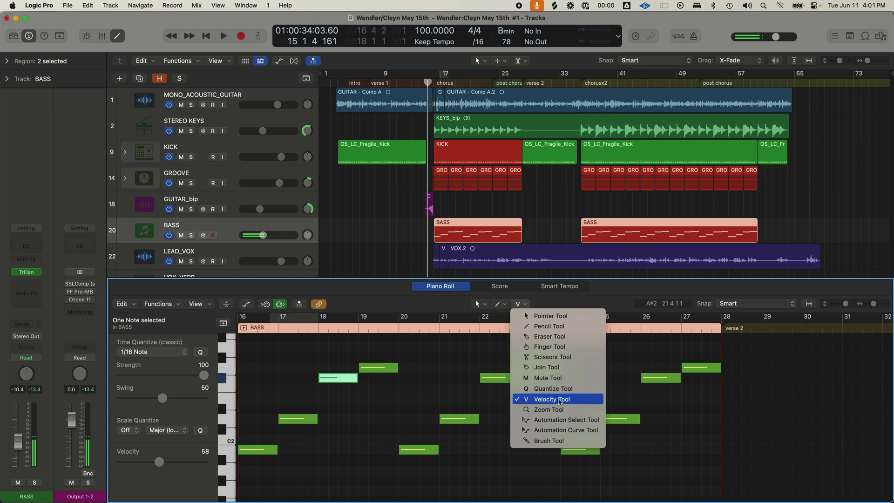
click(543, 401)
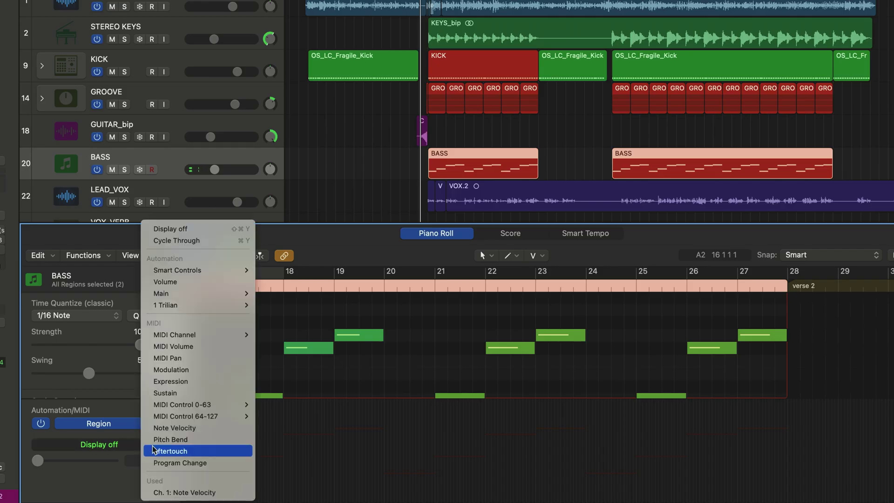
click(244, 491)
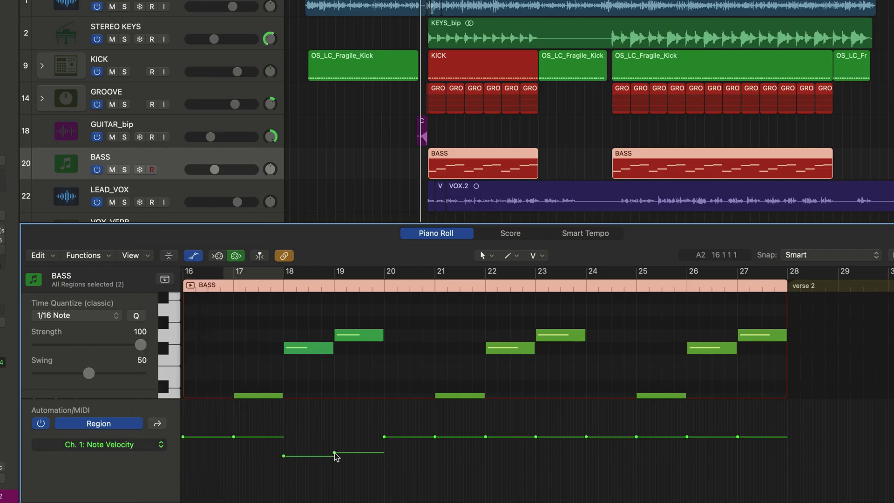
drag(335, 452, 335, 427)
click(247, 445)
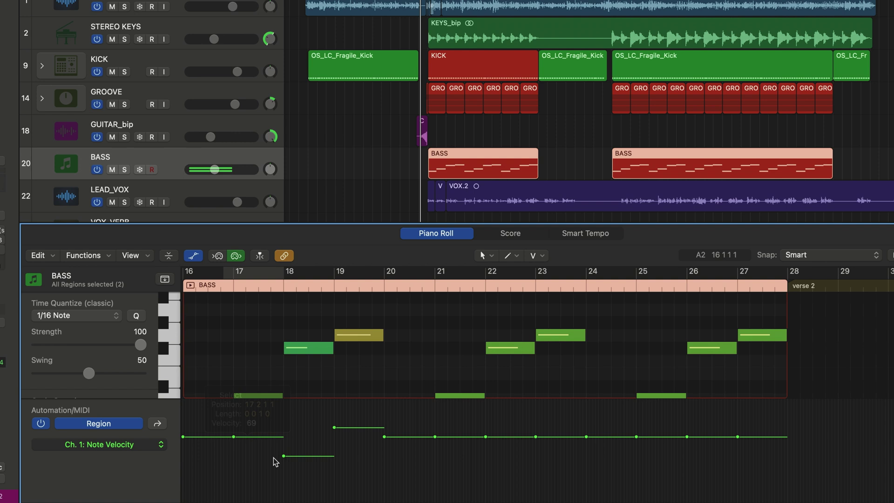
drag(284, 456, 283, 450)
click(384, 436)
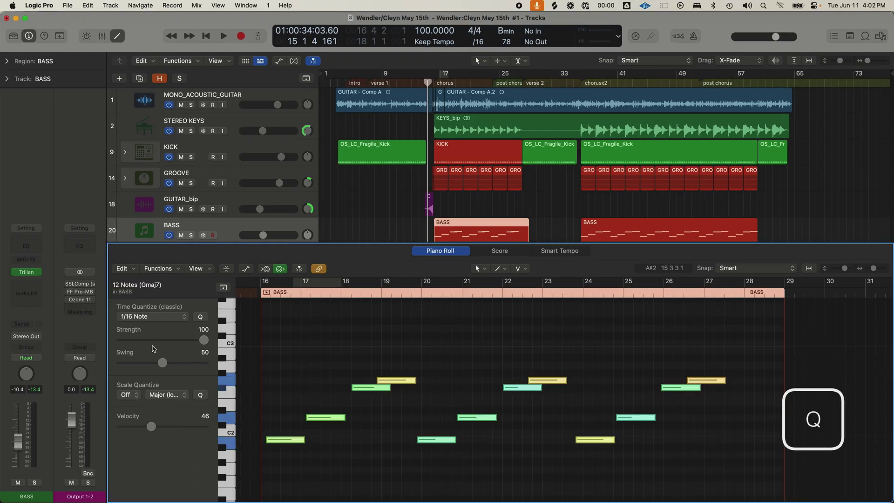
Quantize the BASS notes to 1/1 Note, then set Time Quantize back to Off.
click(173, 317)
click(177, 279)
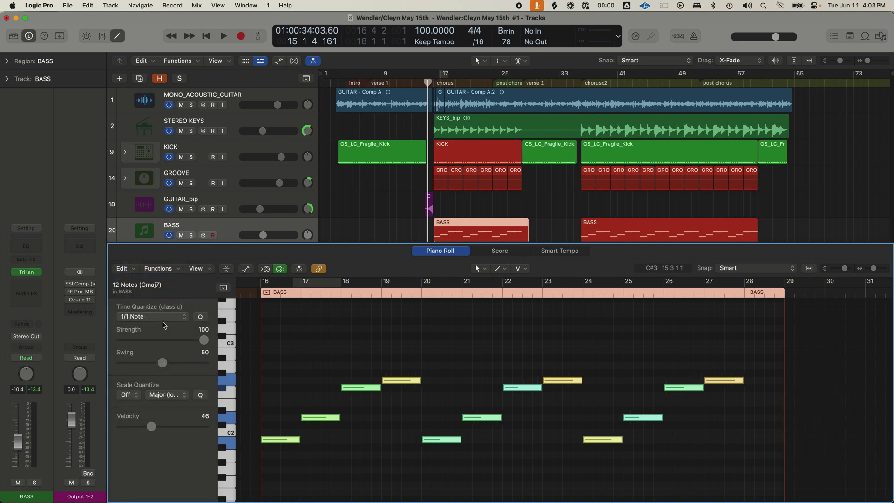
click(163, 320)
click(177, 303)
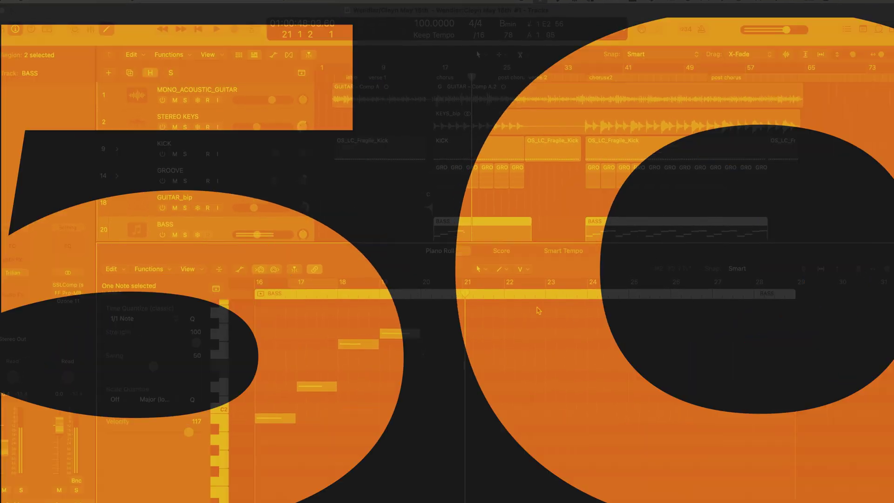
Turn on MIDI Out preview and audition the BASS notes at bars 18 and 19.
click(280, 268)
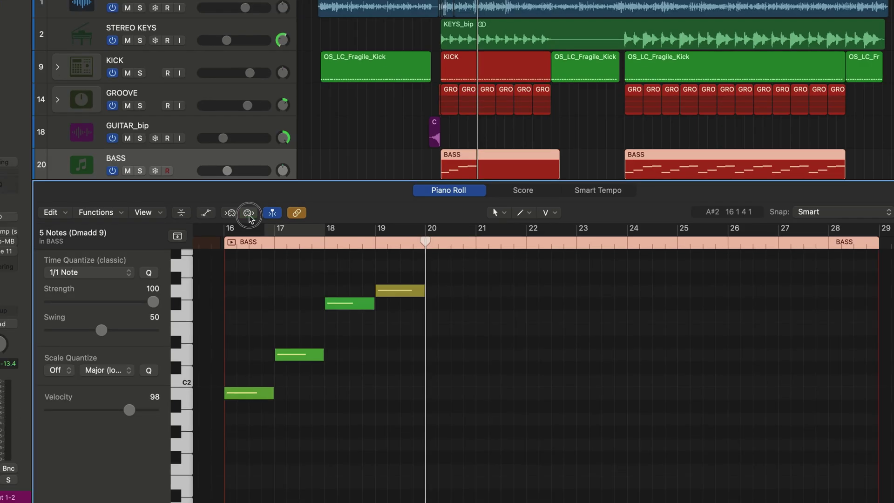
click(361, 309)
click(407, 293)
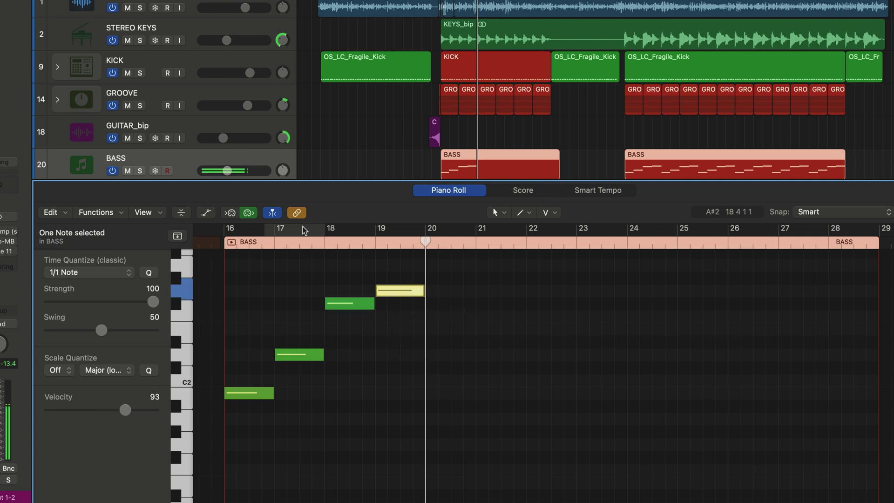